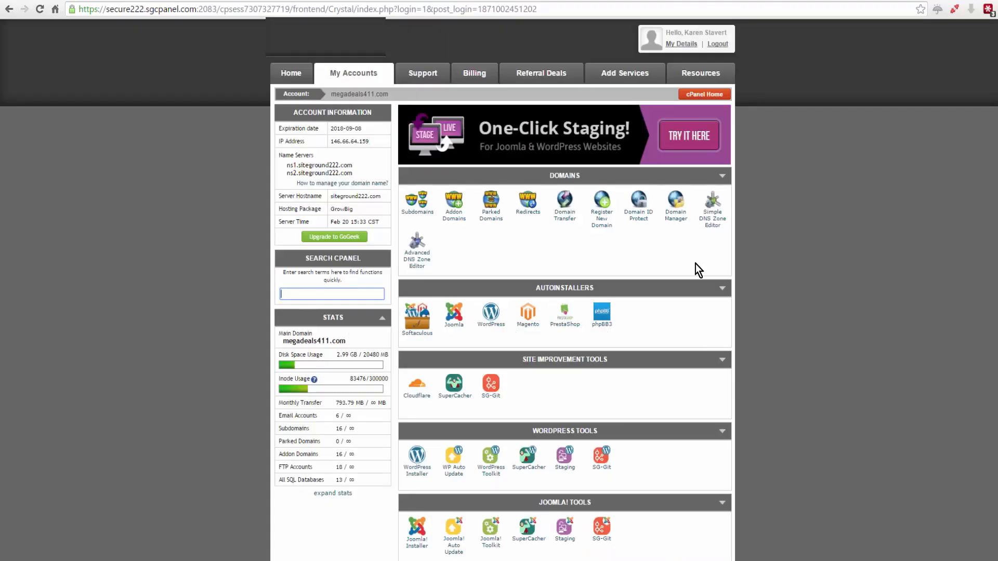
- Create the addon domain learnthesecretsauce.com with document root public_html/learnthesecretsauce.com and fill in its account password
scroll(707, 238, down, 1)
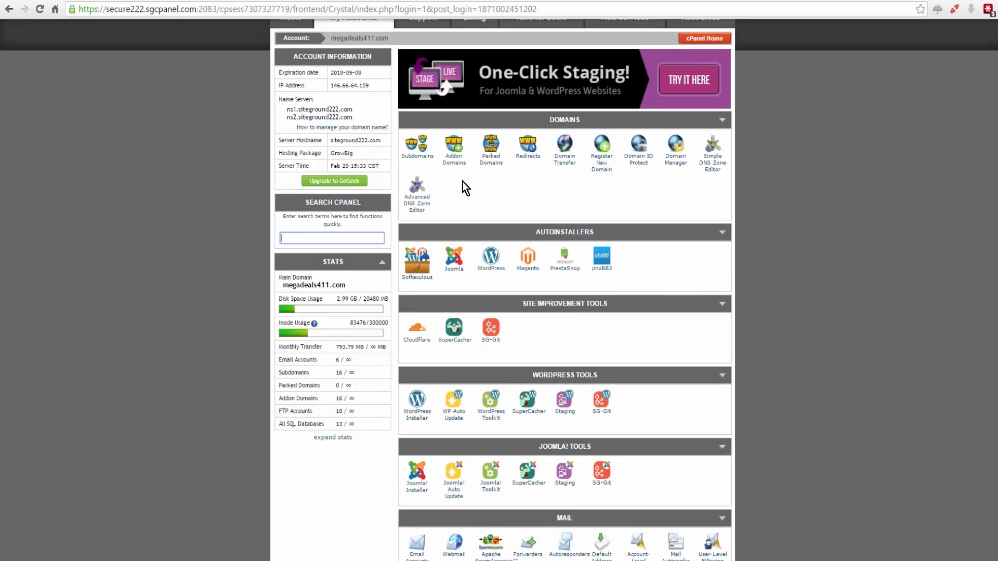
click(451, 157)
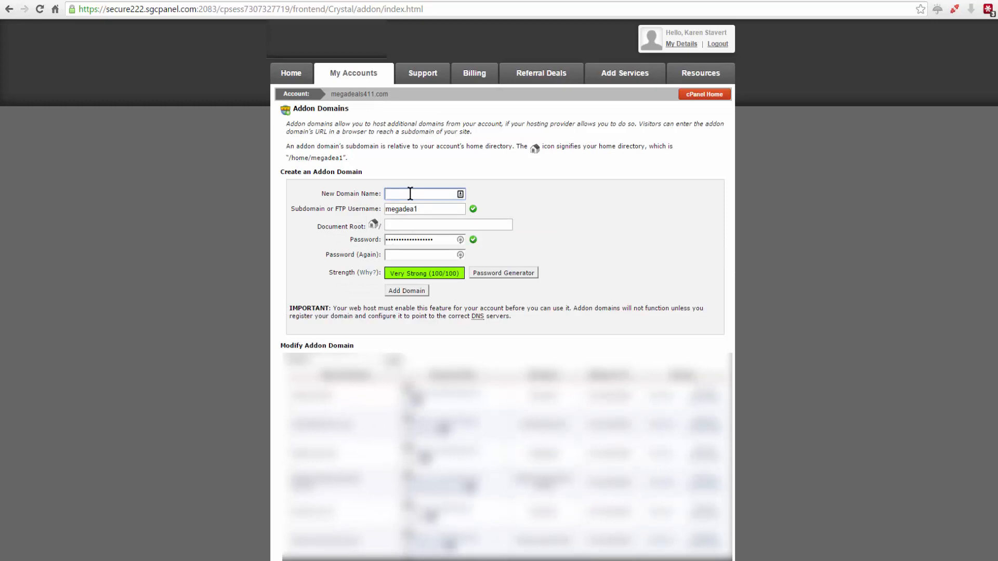
text(learnthesecretsauce.com)
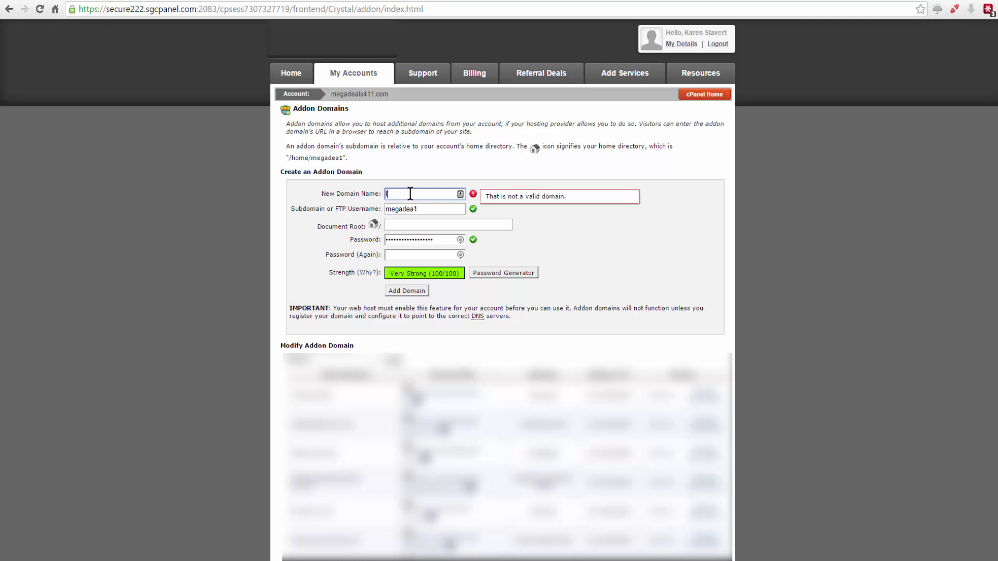
key(Tab)
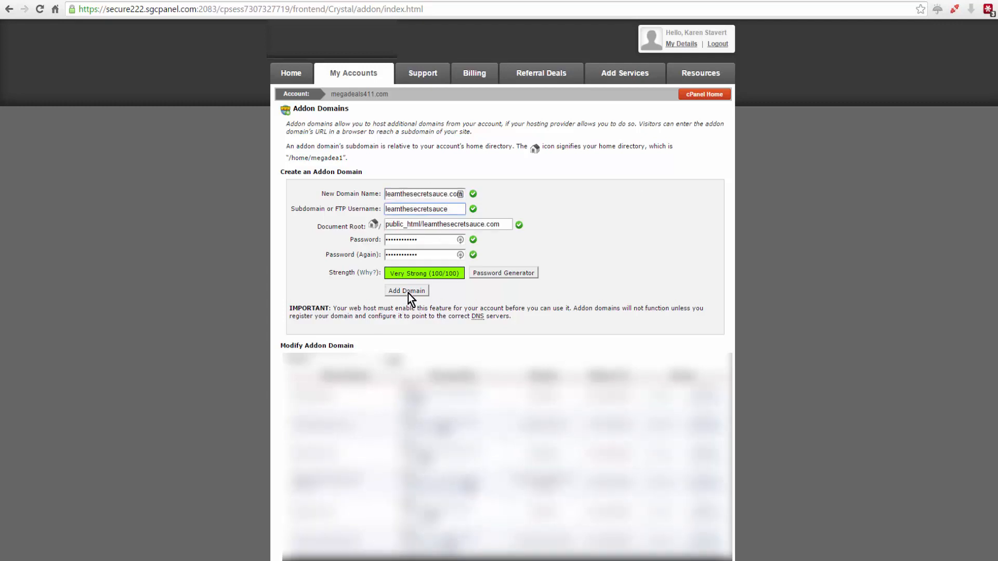
click(407, 292)
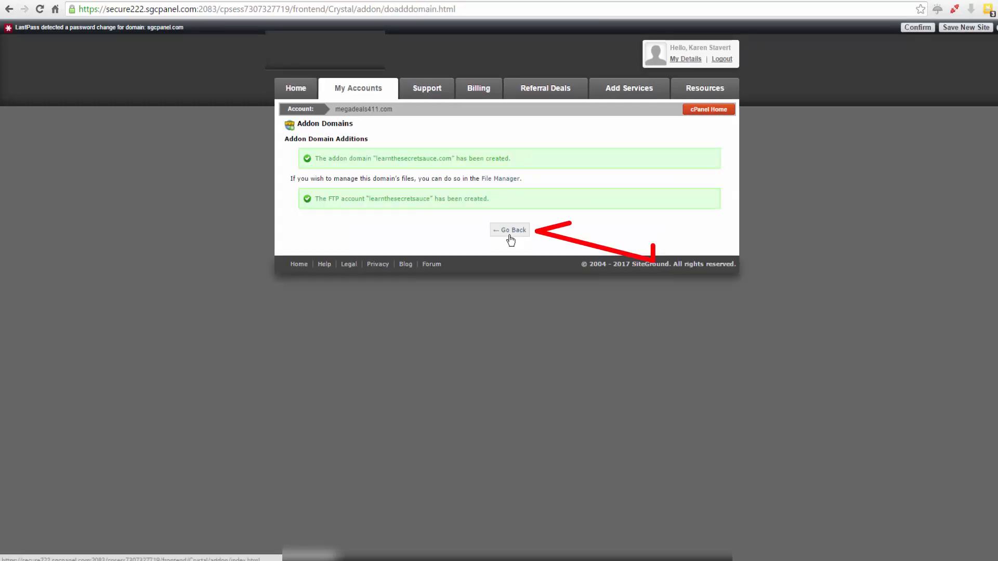
- Return to the cPanel home page and open the installation form of the WordPress Installer
click(513, 232)
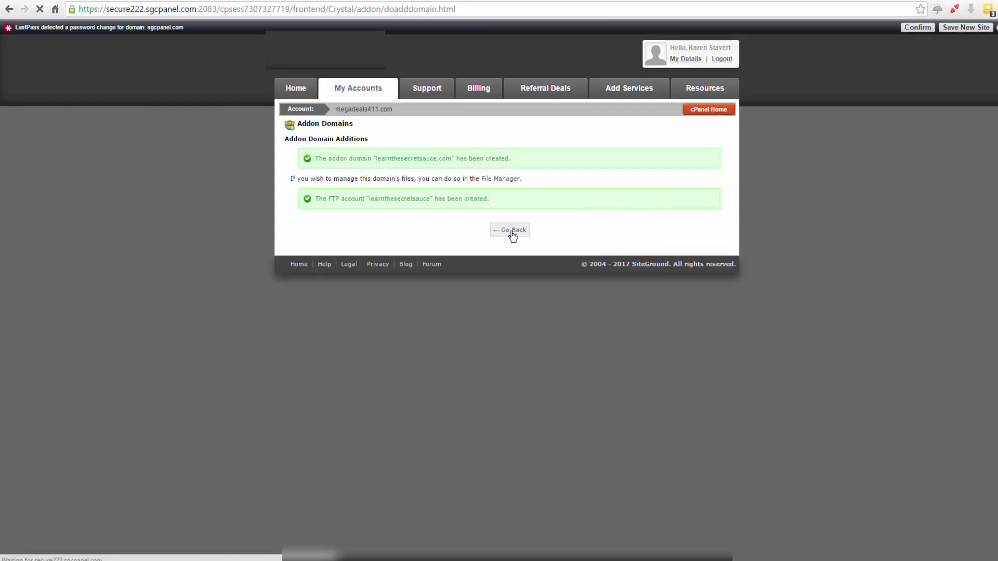
click(699, 116)
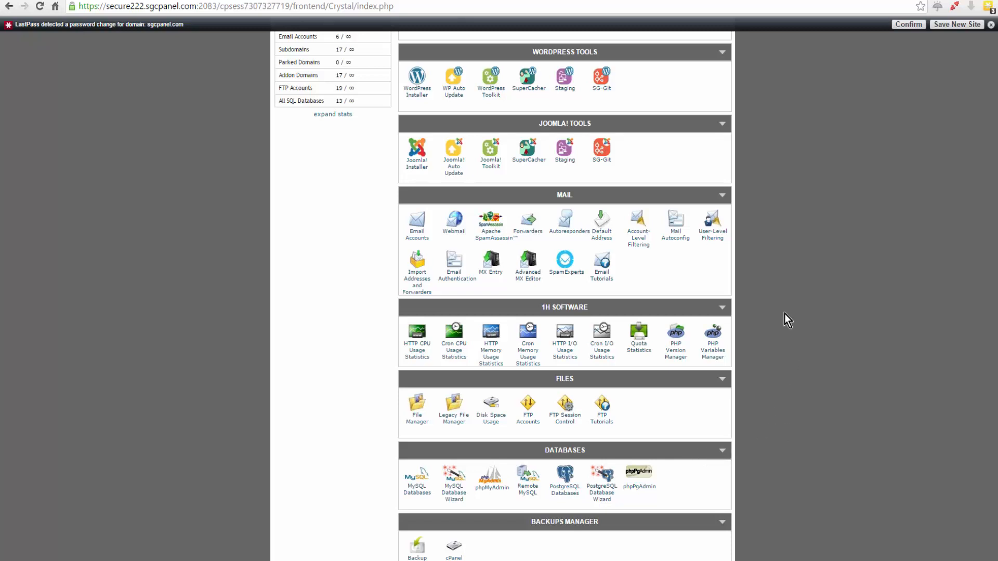
click(416, 95)
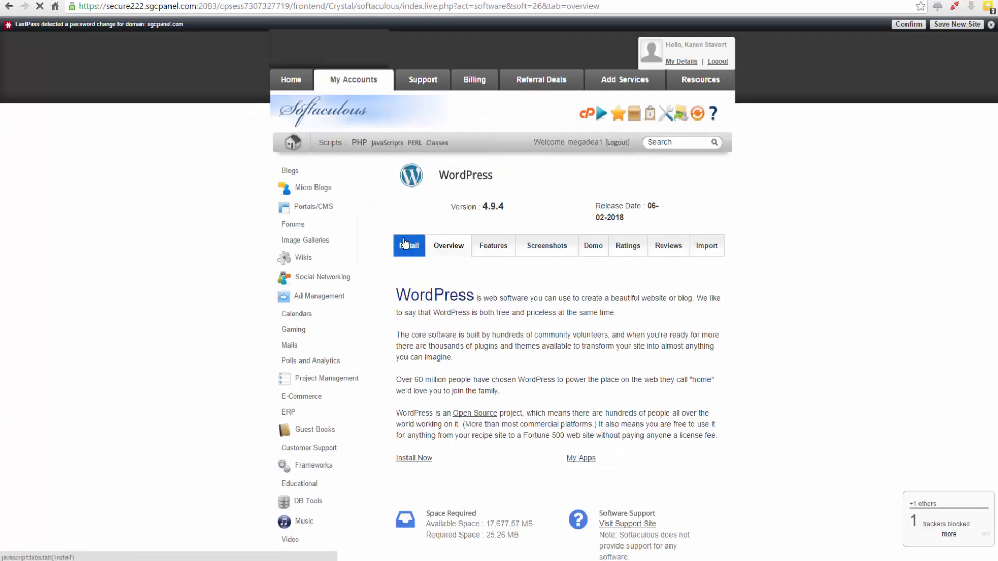
scroll(784, 312, down, 3)
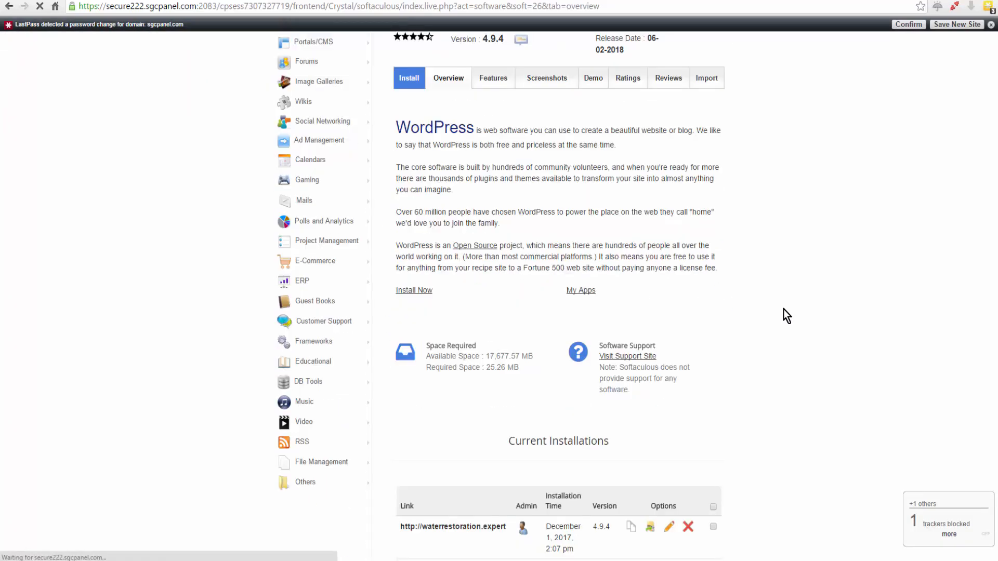
scroll(784, 310, up, 3)
click(411, 200)
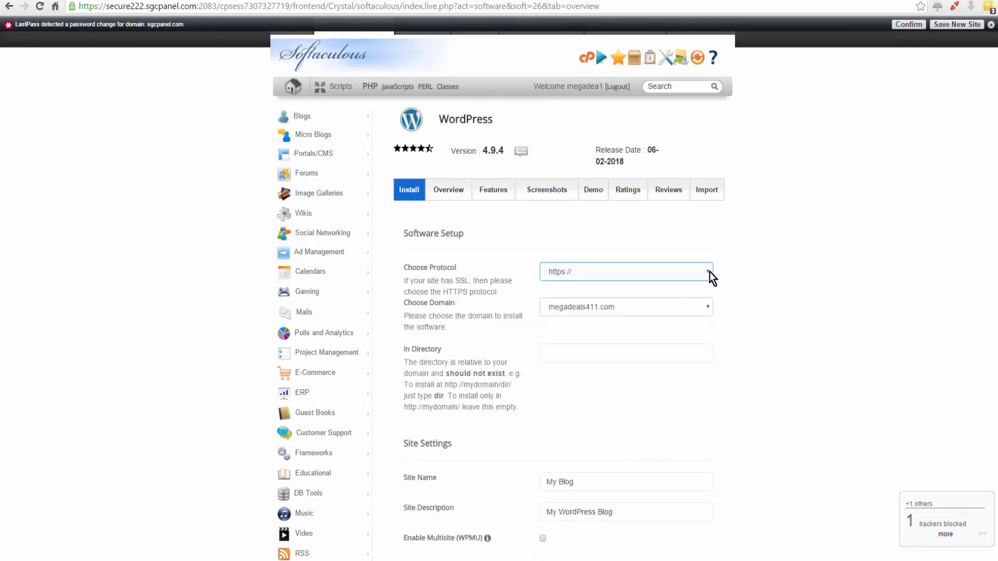
click(710, 279)
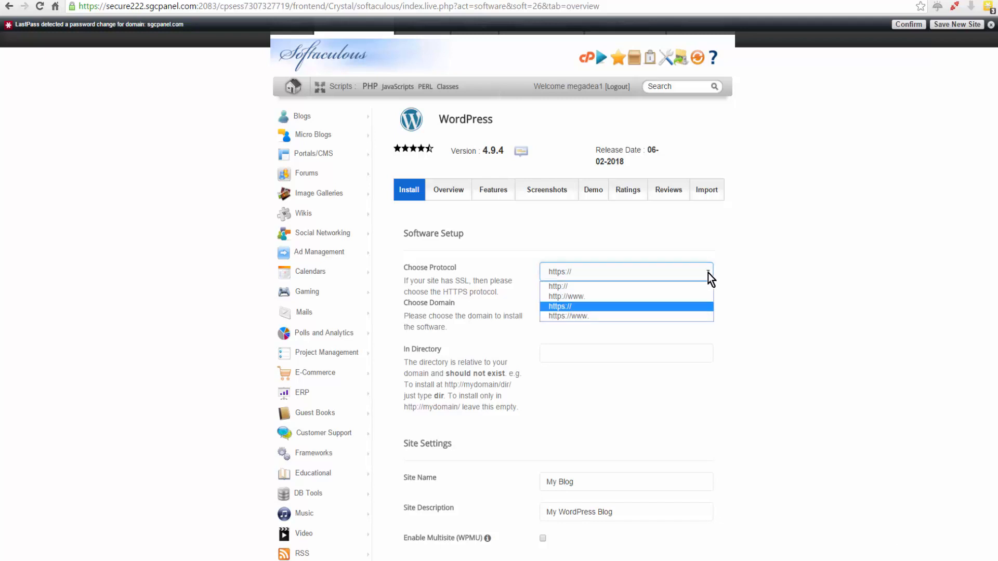
click(708, 285)
click(710, 307)
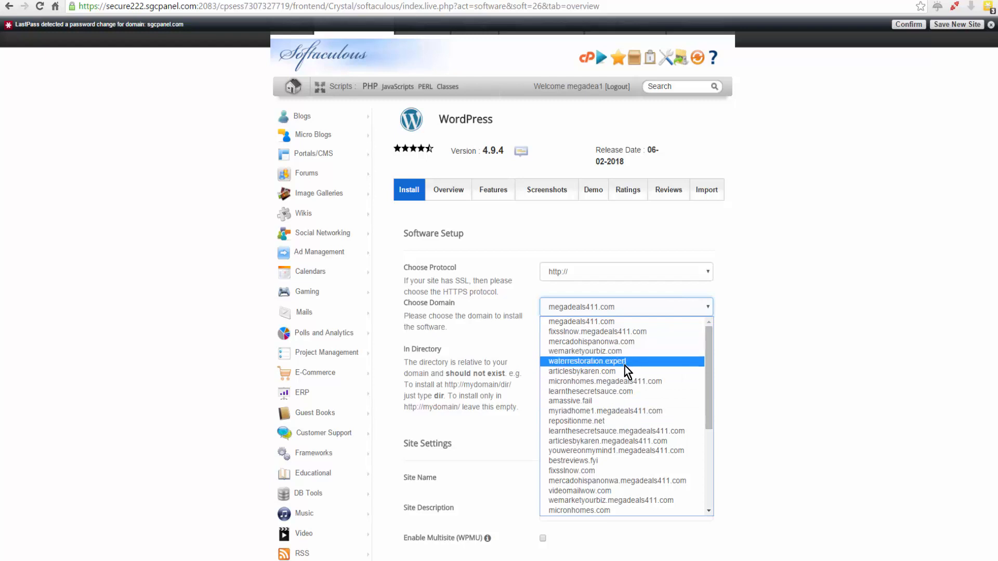
click(622, 393)
click(555, 353)
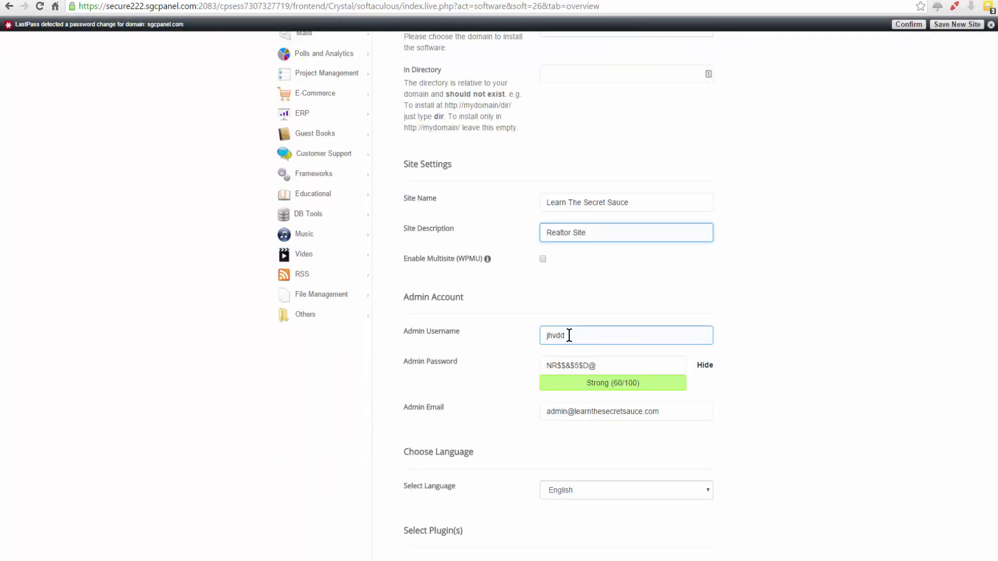
- Hide the admin password and replace the admin username and admin password with new credentials
click(708, 368)
click(706, 366)
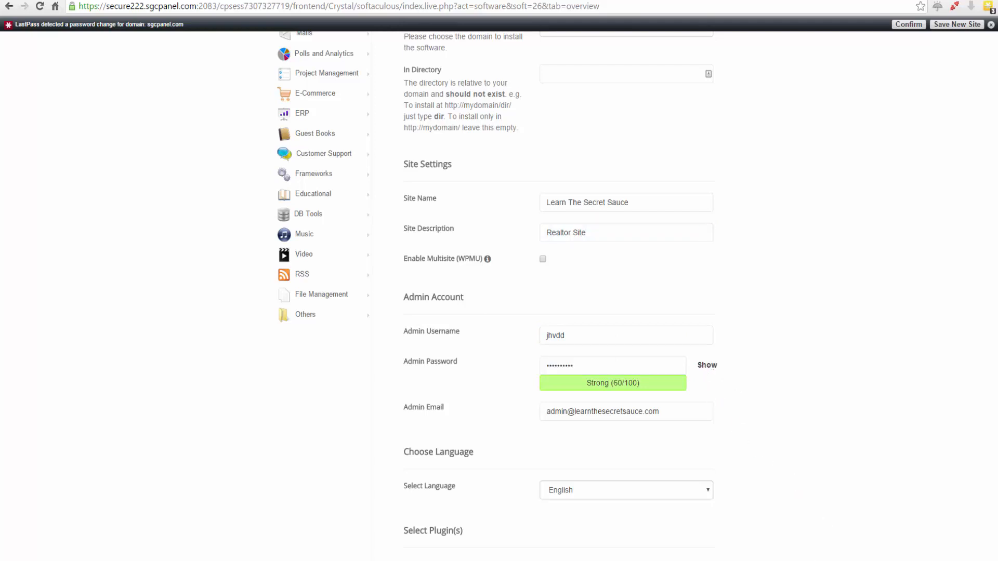
mouse_move(685, 560)
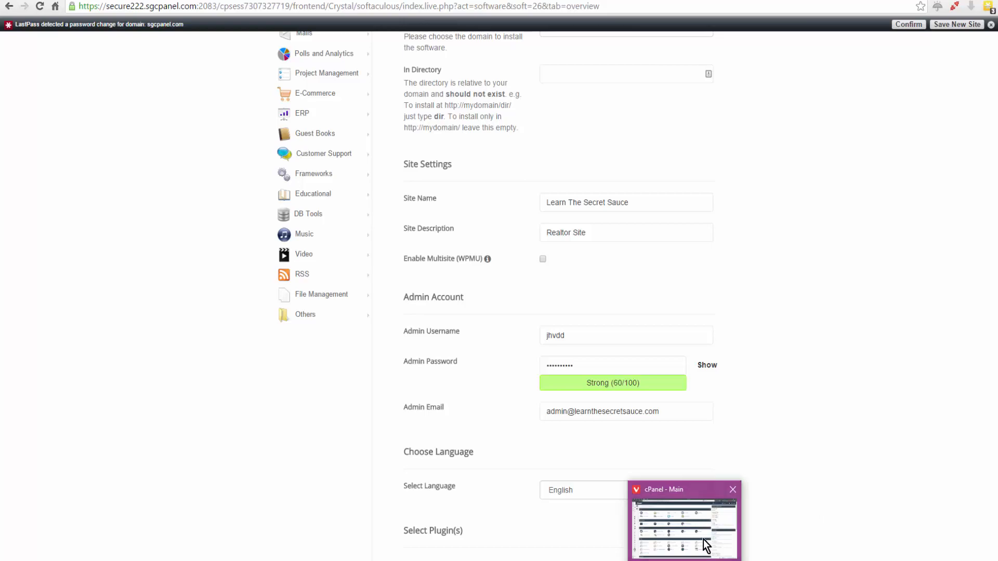
click(732, 548)
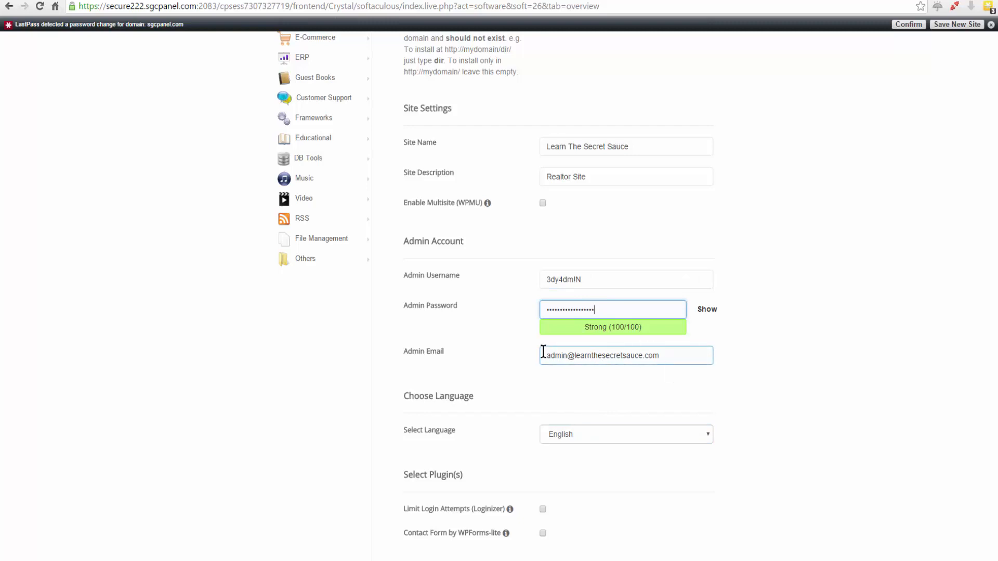
- Enable the Limit Login Attempts (Loginizer) plugin, expand the advanced options and run the WordPress installation
scroll(603, 406, down, 2)
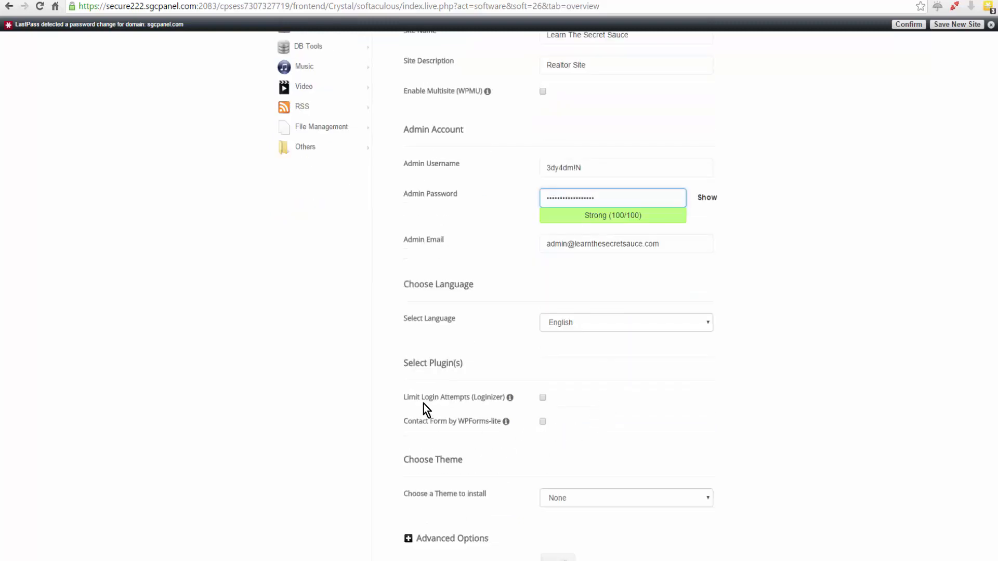
click(543, 398)
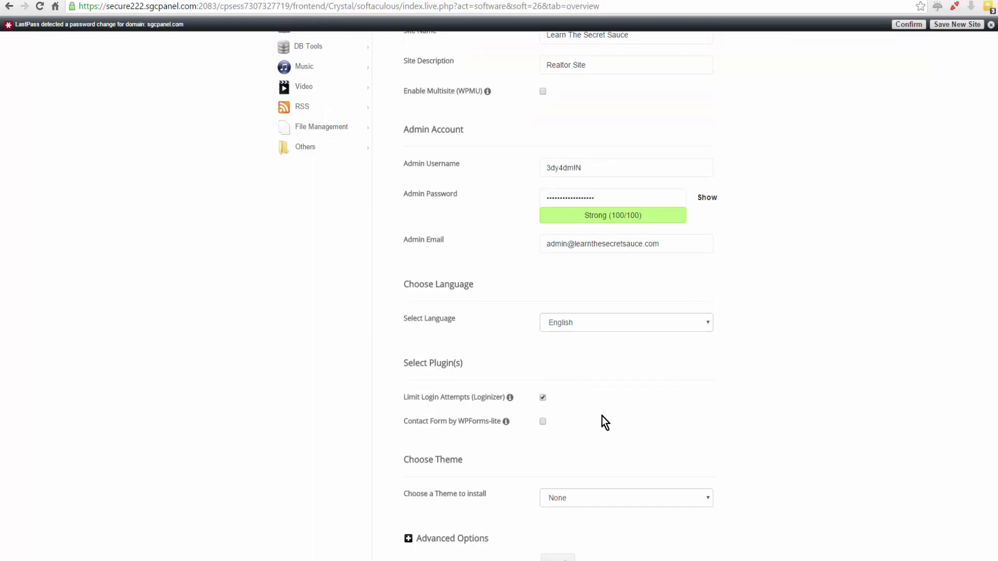
scroll(604, 414, down, 3)
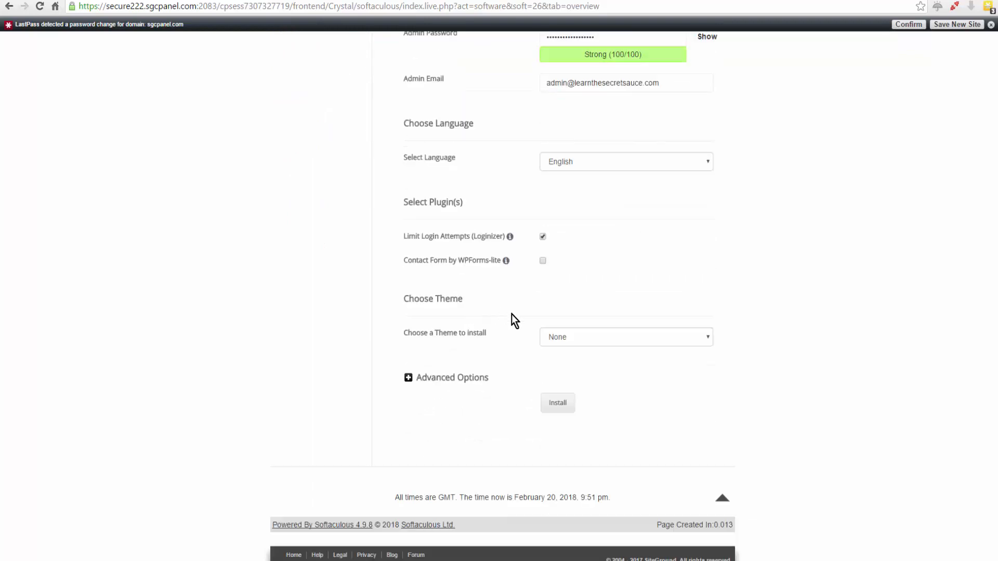
click(409, 382)
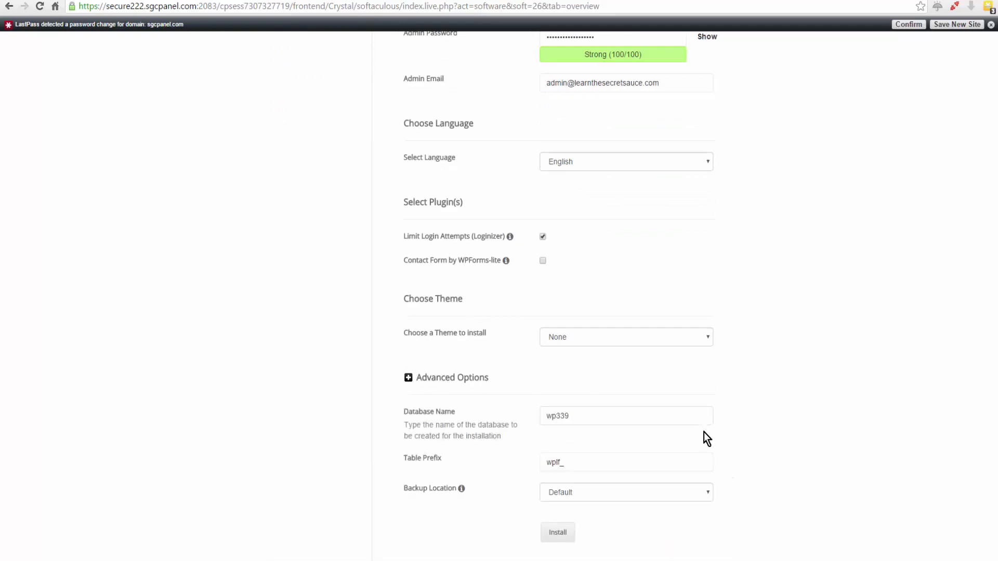
scroll(704, 432, down, 2)
drag(556, 304, 544, 304)
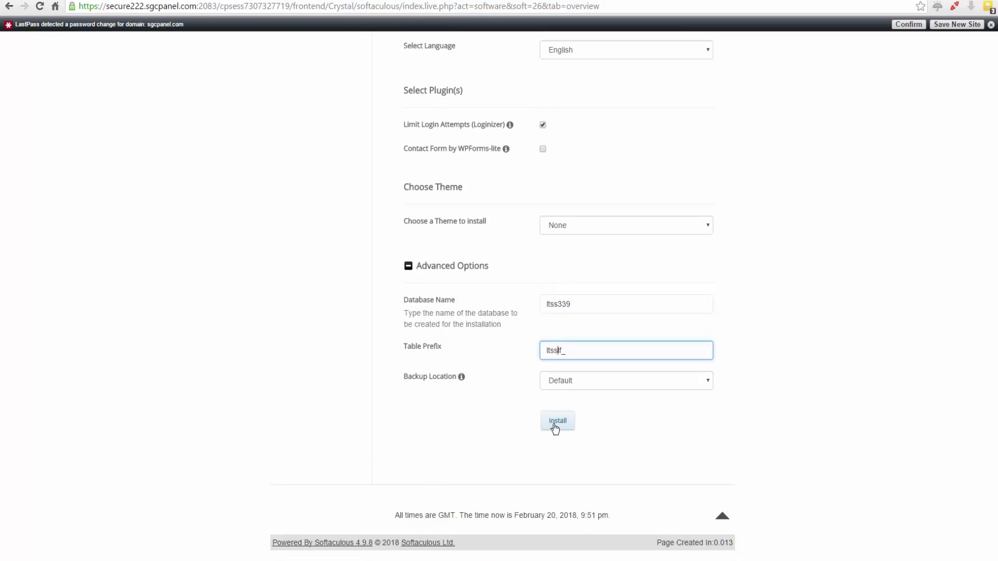
click(555, 427)
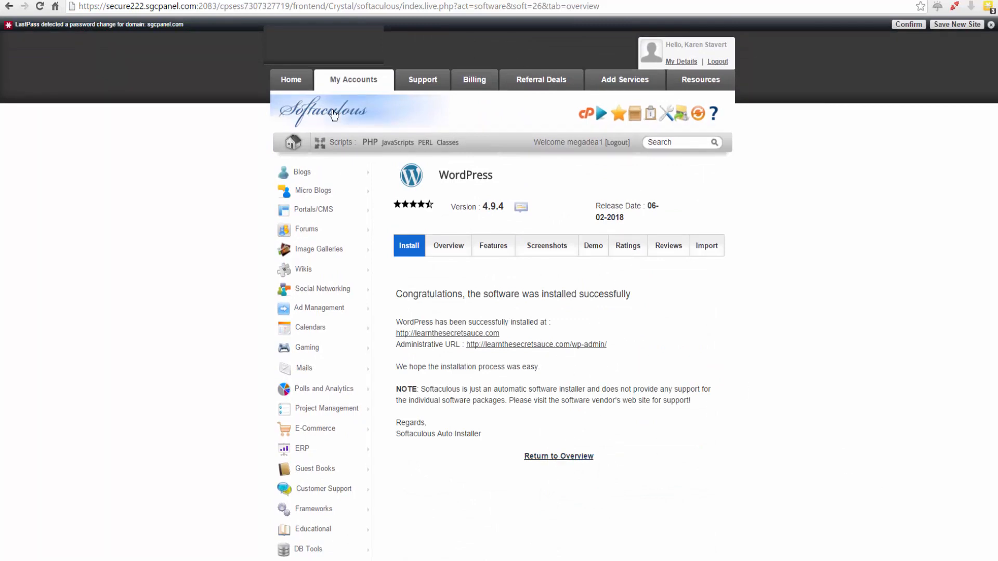
- Return to the cPanel home page and open the File Manager
click(581, 110)
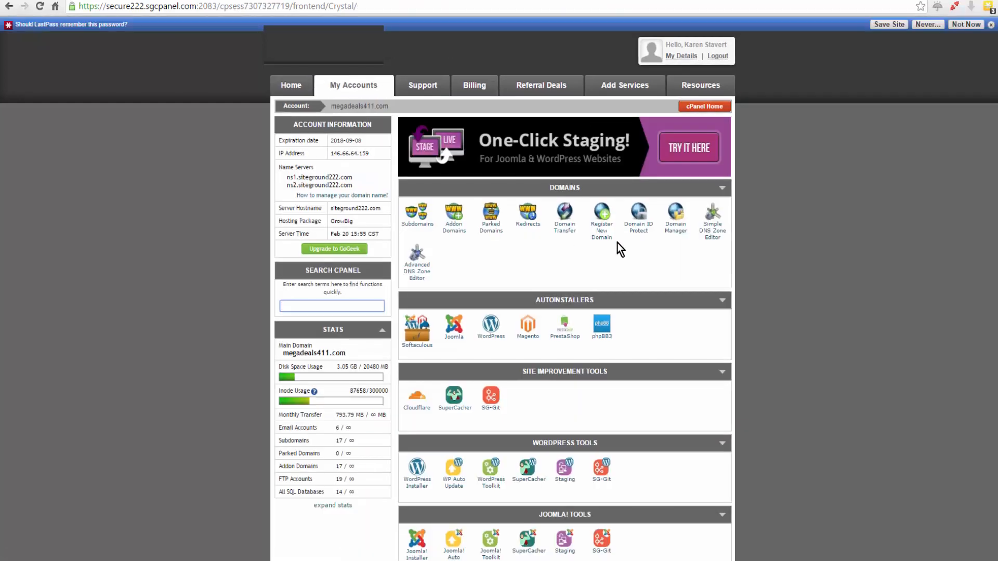
scroll(640, 270, down, 6)
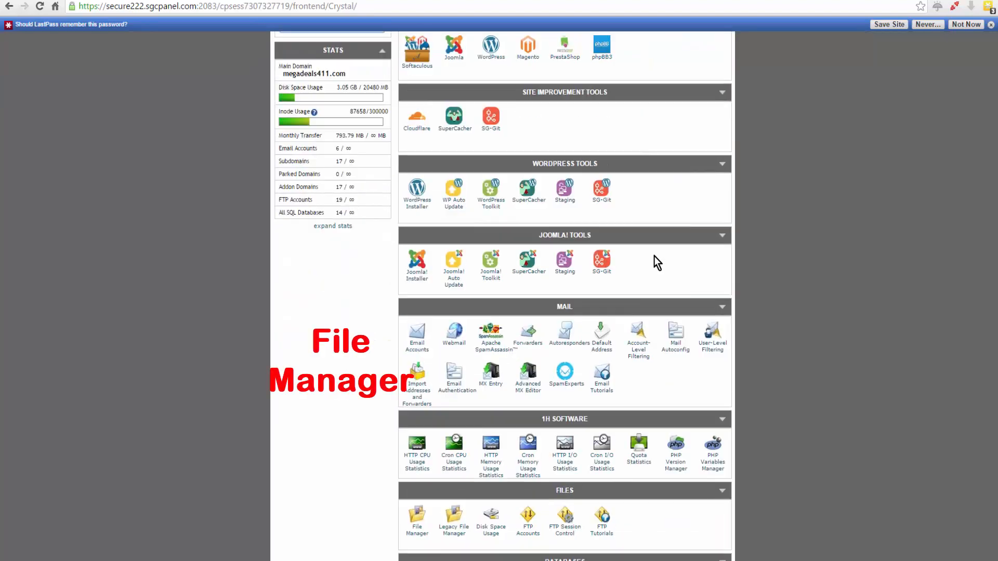
scroll(652, 343, down, 2)
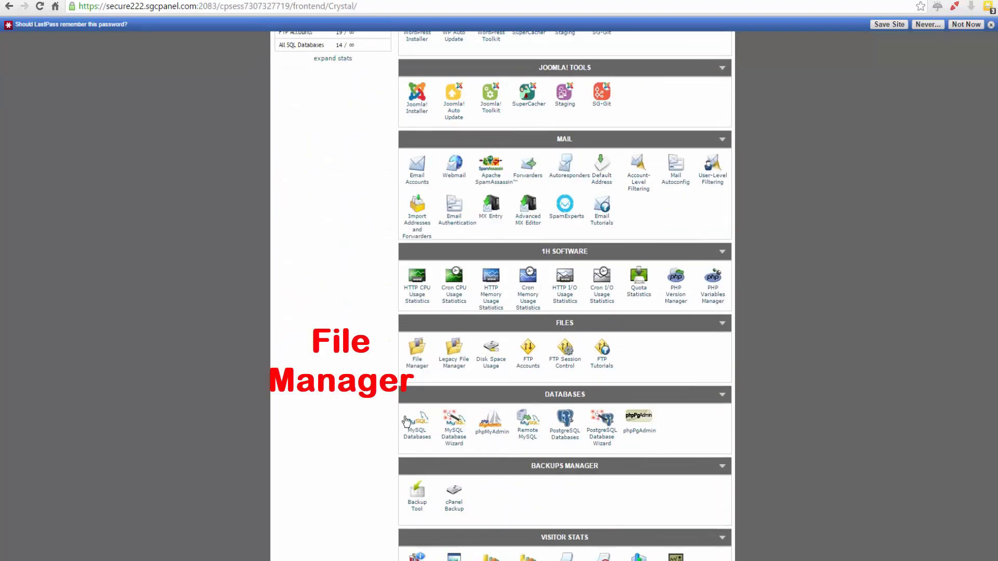
click(417, 364)
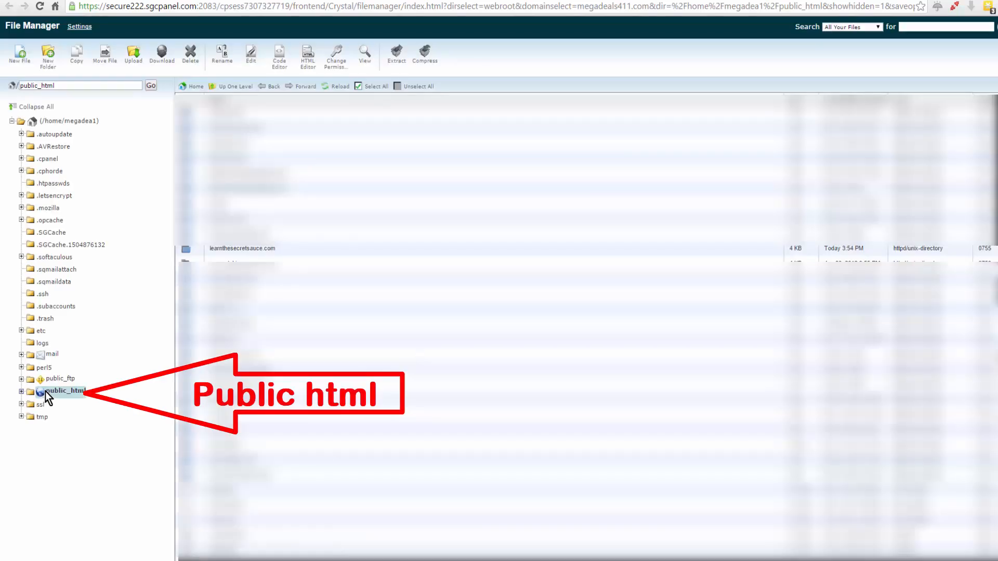
- Open the folder public_html/learnthesecretsauce.com/wp-content/themes
click(45, 391)
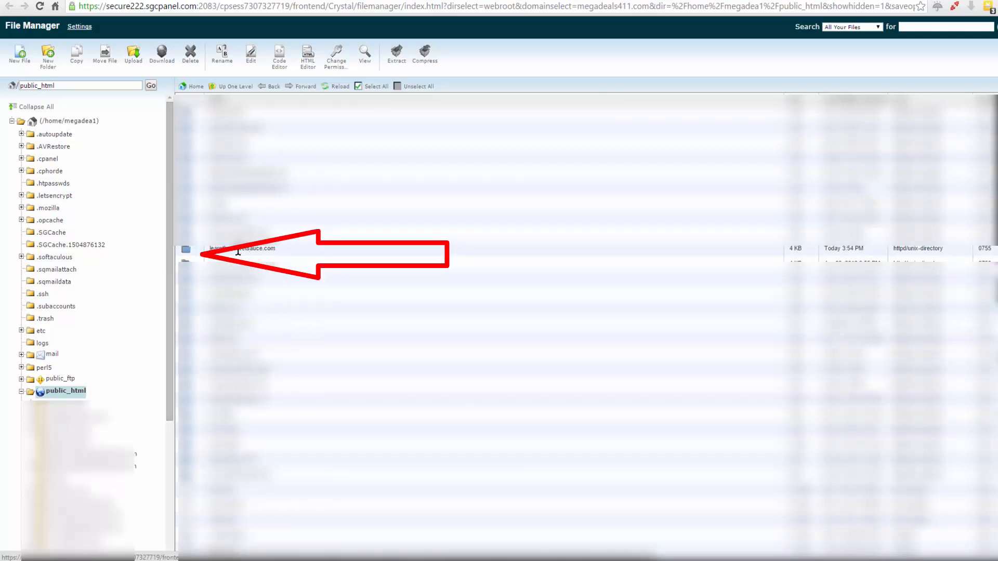
click(185, 249)
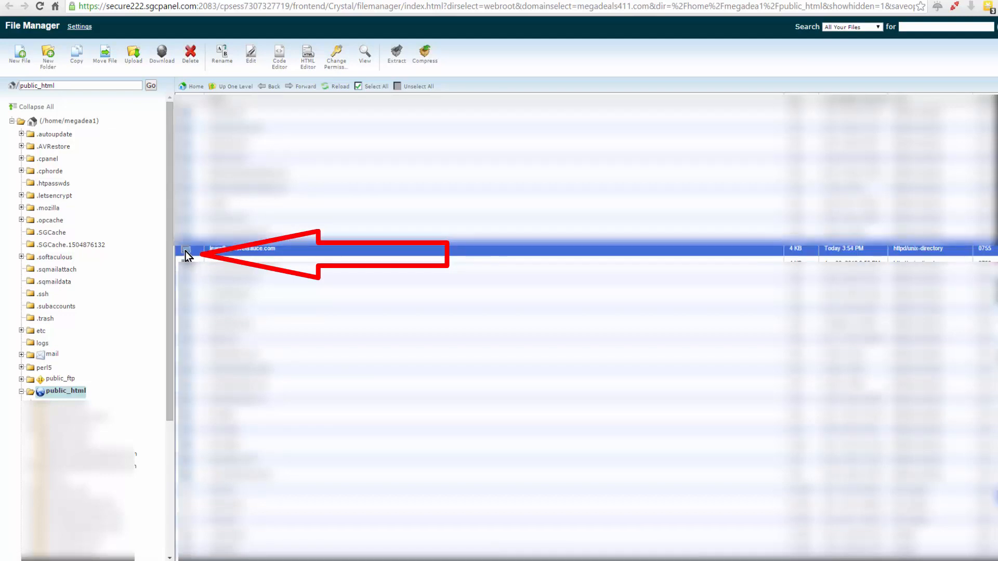
double_click(185, 251)
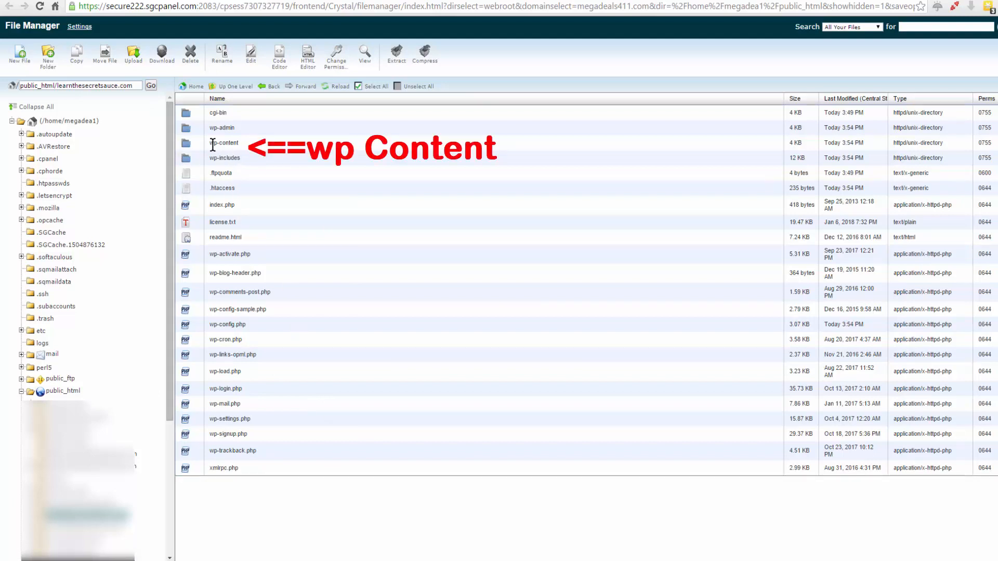
double_click(186, 144)
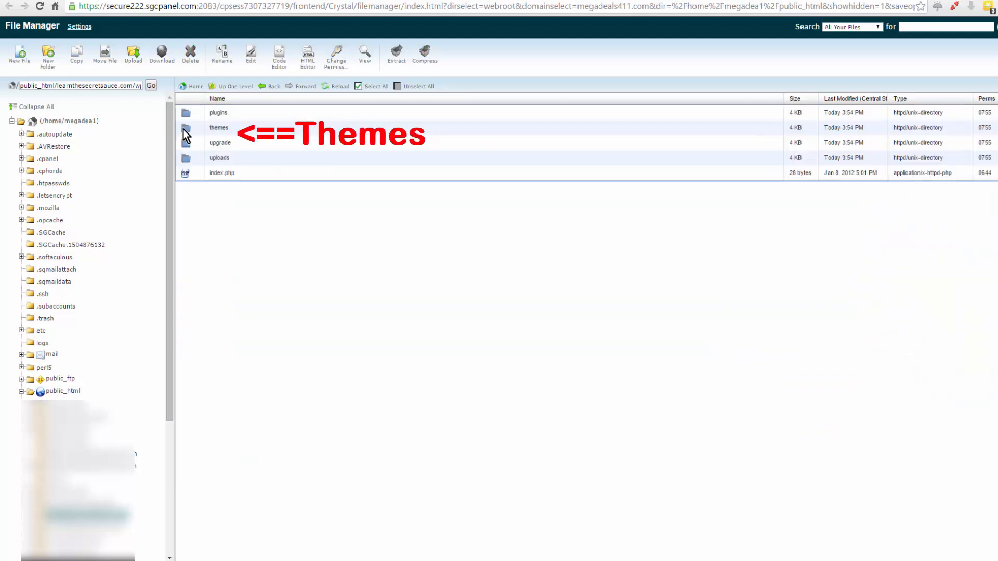
double_click(183, 130)
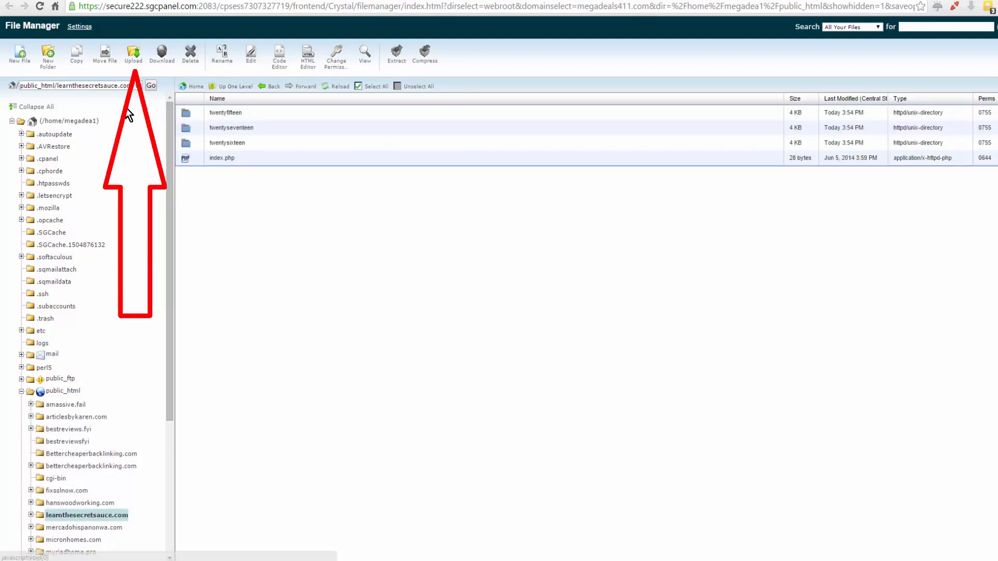
- Upload the singlepropertytheme_offlinesharks ZIP archive from the Single-Property-Theme folder to the site's themes folder
click(138, 62)
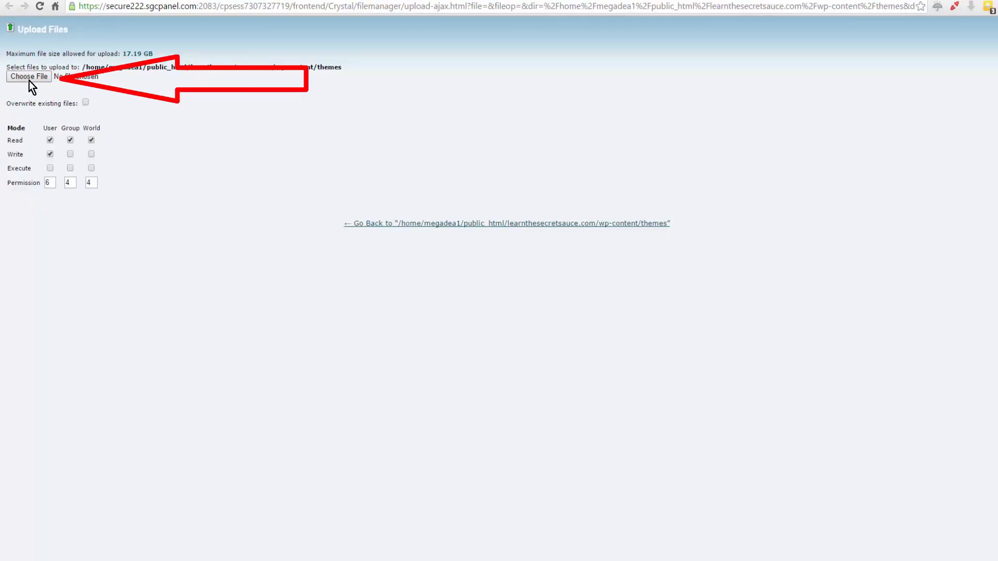
click(29, 78)
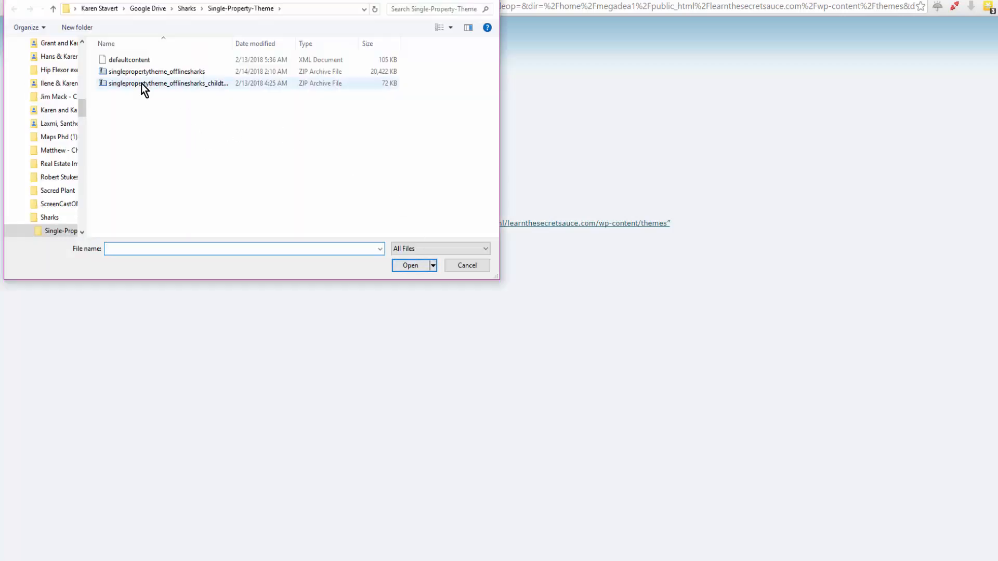
click(107, 74)
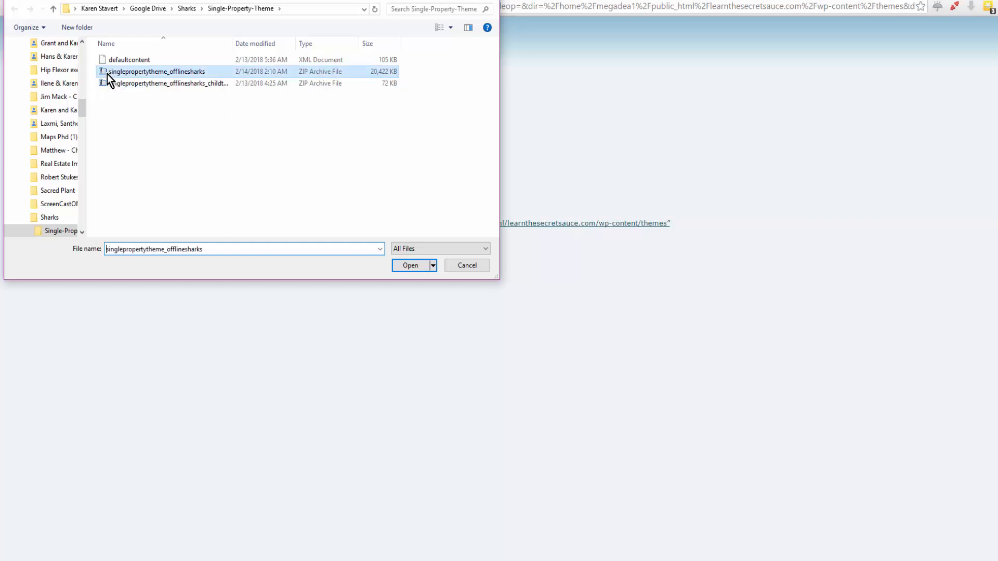
click(410, 268)
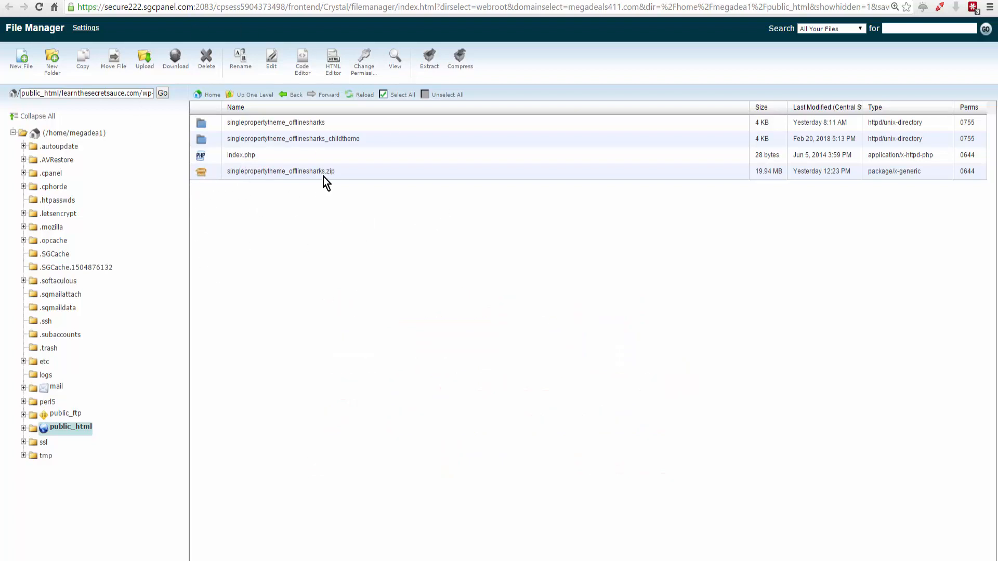
- Reload the themes folder listing and delete the uploaded singlepropertytheme_offlinesharks.zip archive from it
click(201, 176)
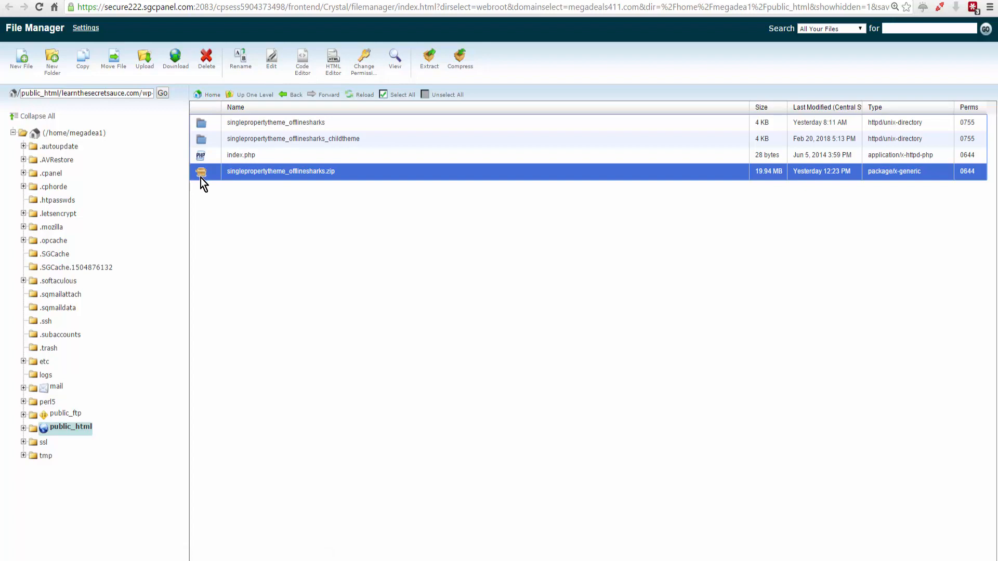
click(364, 95)
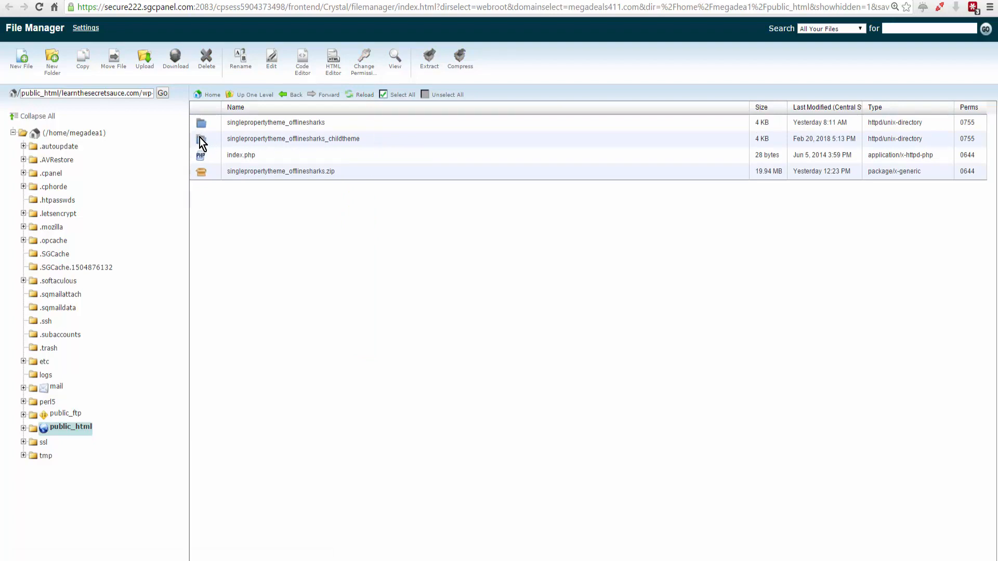
click(202, 174)
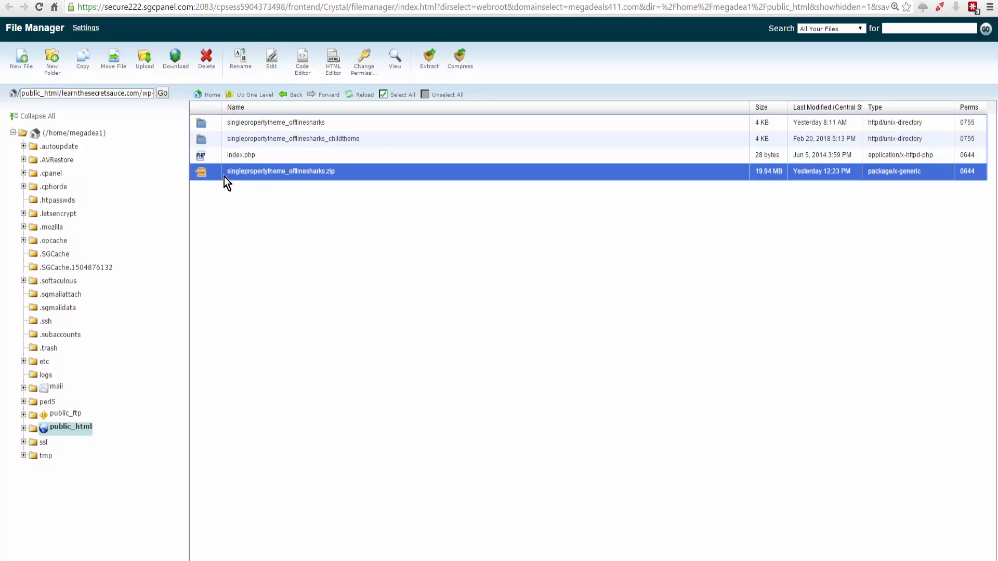
click(207, 58)
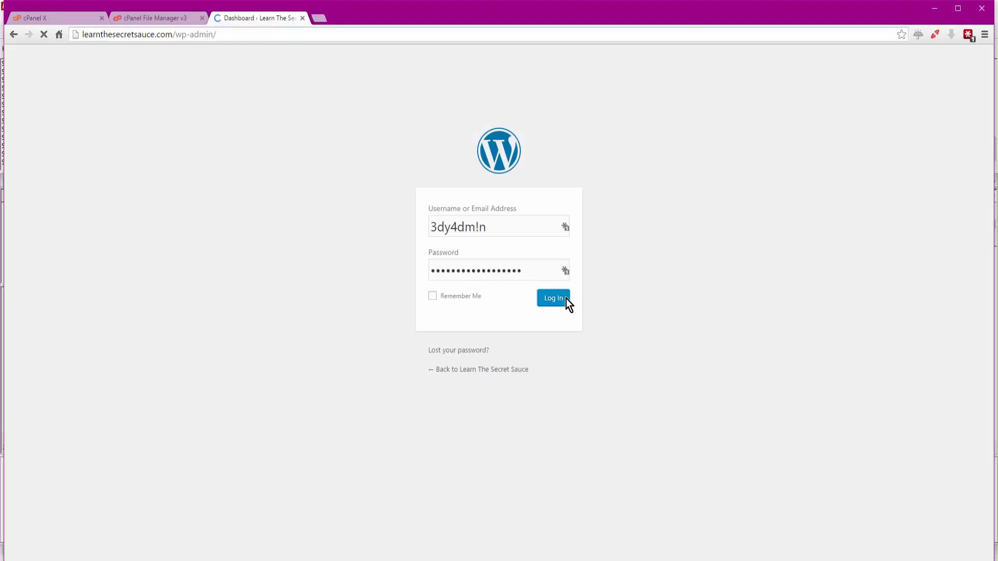
click(566, 299)
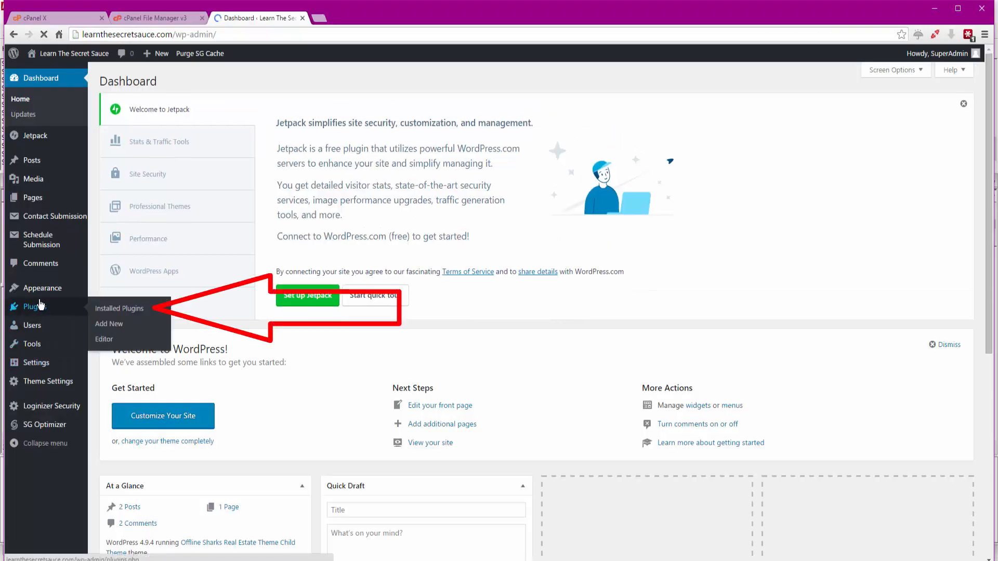
- Try to upload the singlepropertytheme_offlinesharks_childtheme ZIP archive as a new theme in the learnthesecretsauce.com WordPress admin
mouse_move(52, 289)
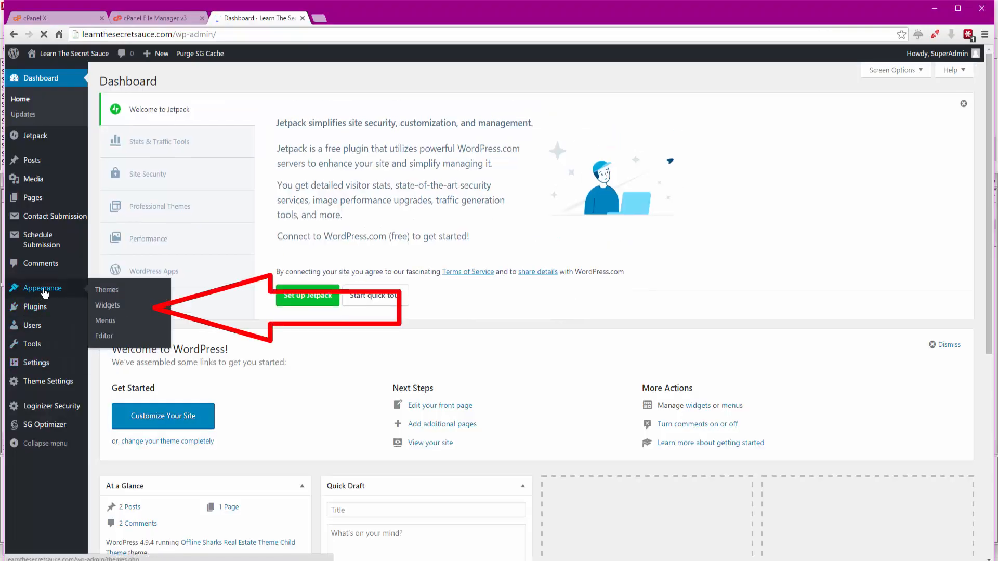
click(103, 292)
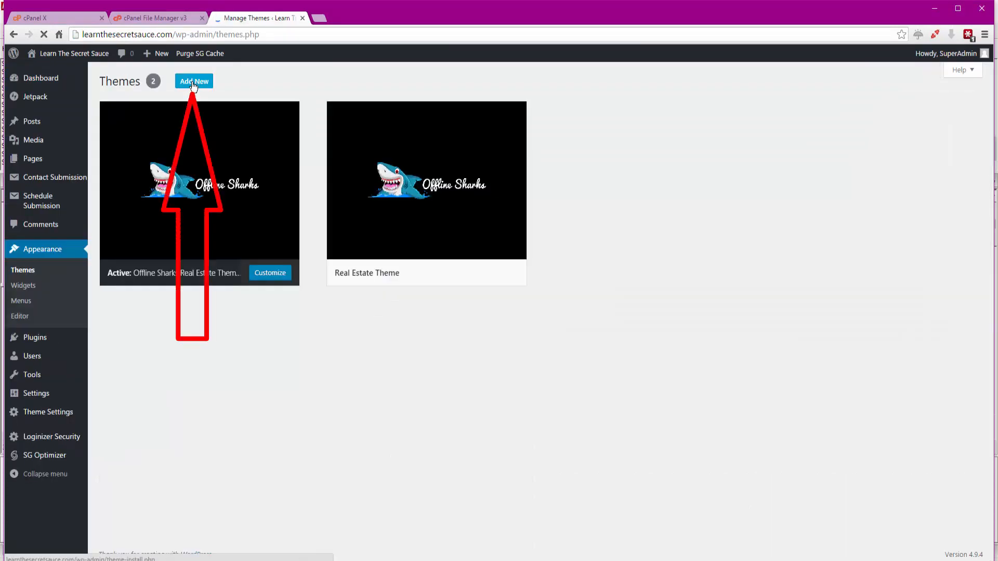
click(193, 83)
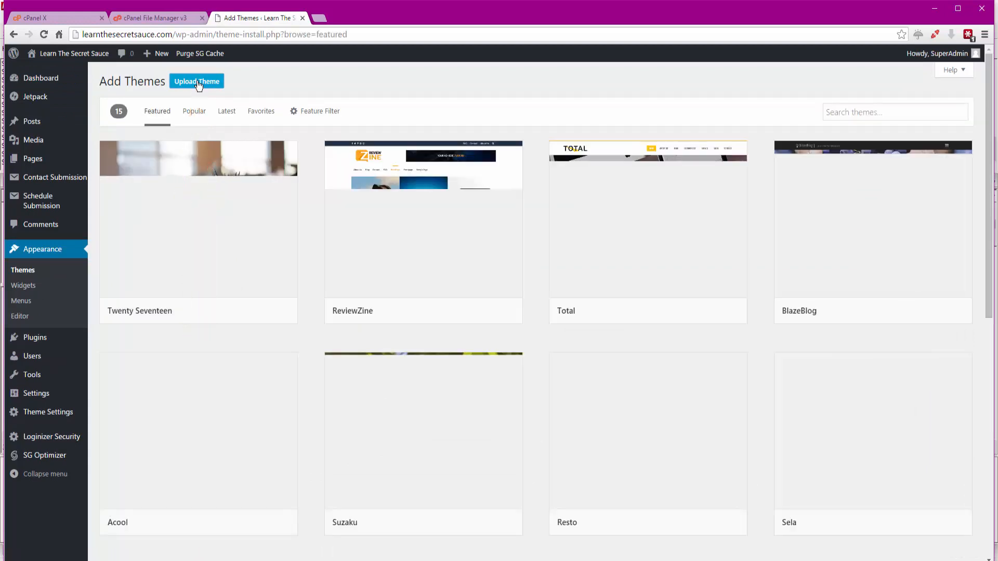
click(197, 83)
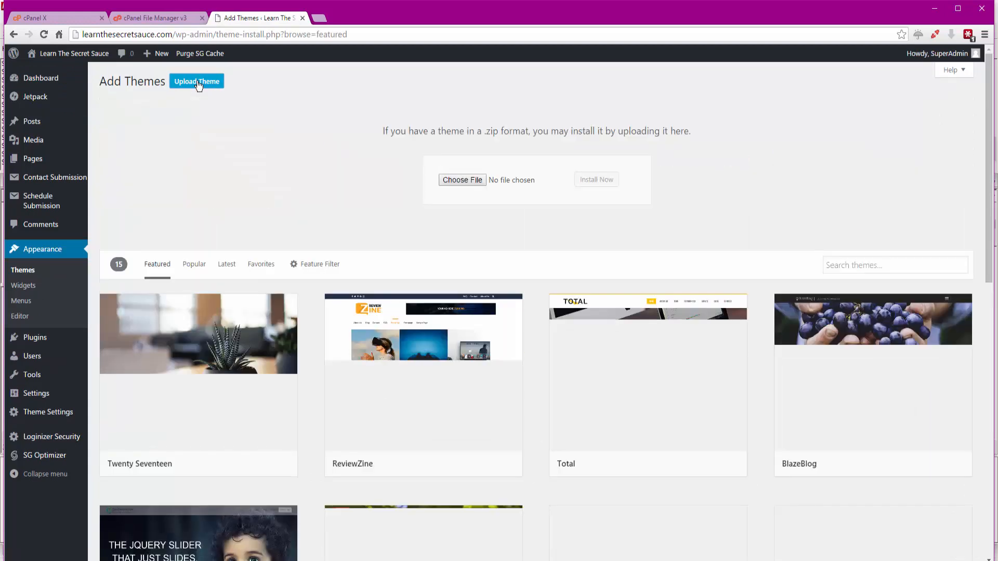
click(460, 181)
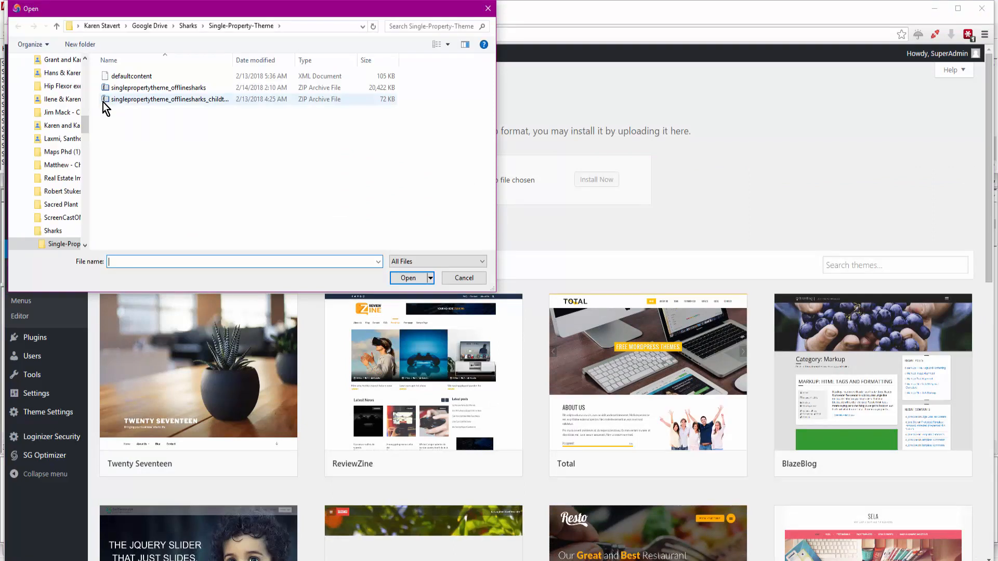
click(123, 96)
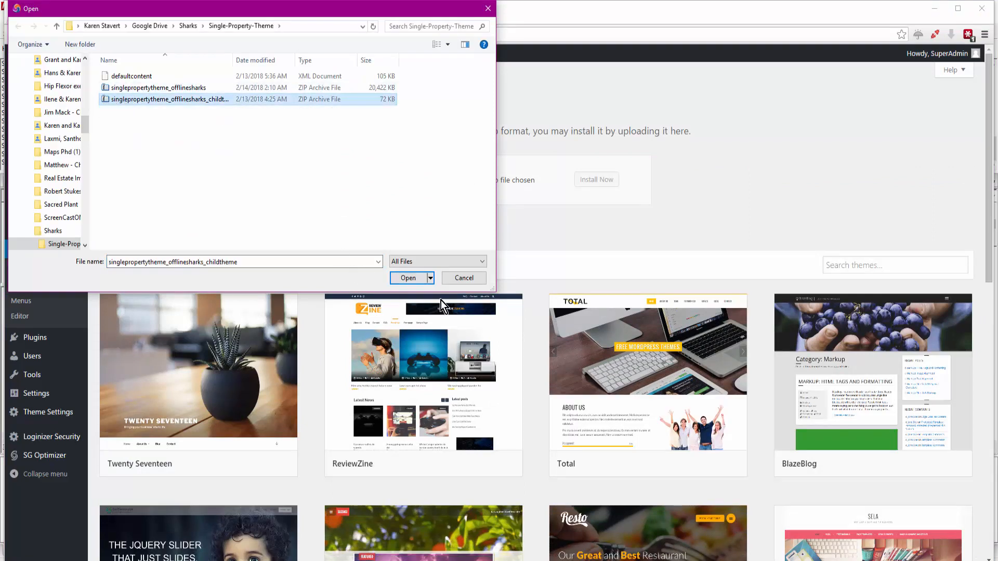
click(472, 280)
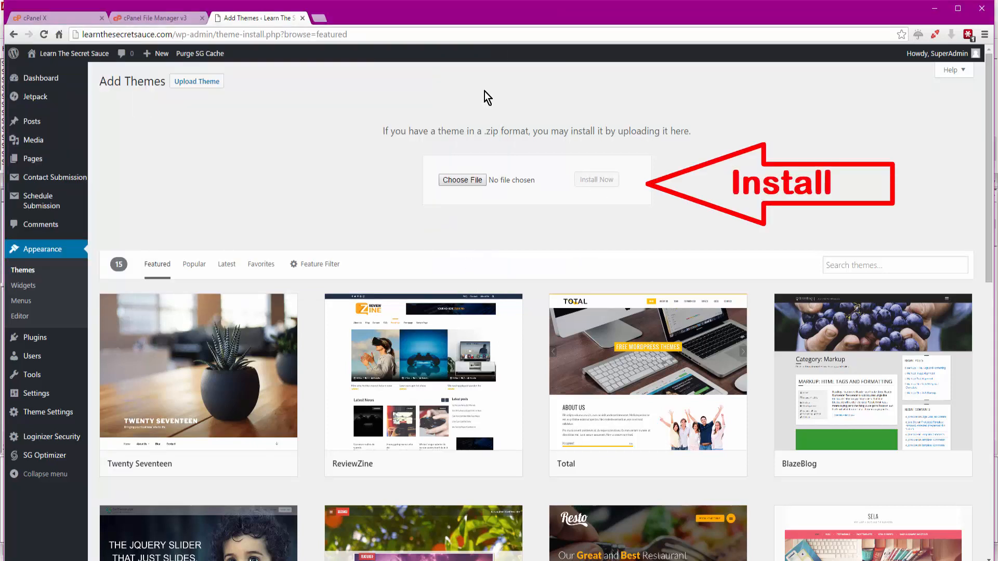
- Return to the WordPress Themes page and review the installed parent and child themes
click(22, 270)
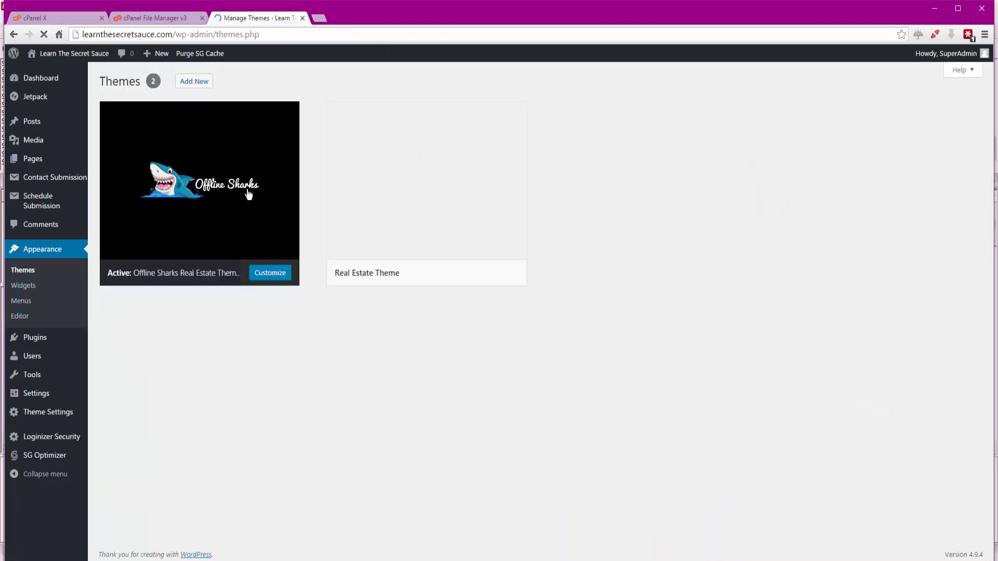
mouse_move(417, 195)
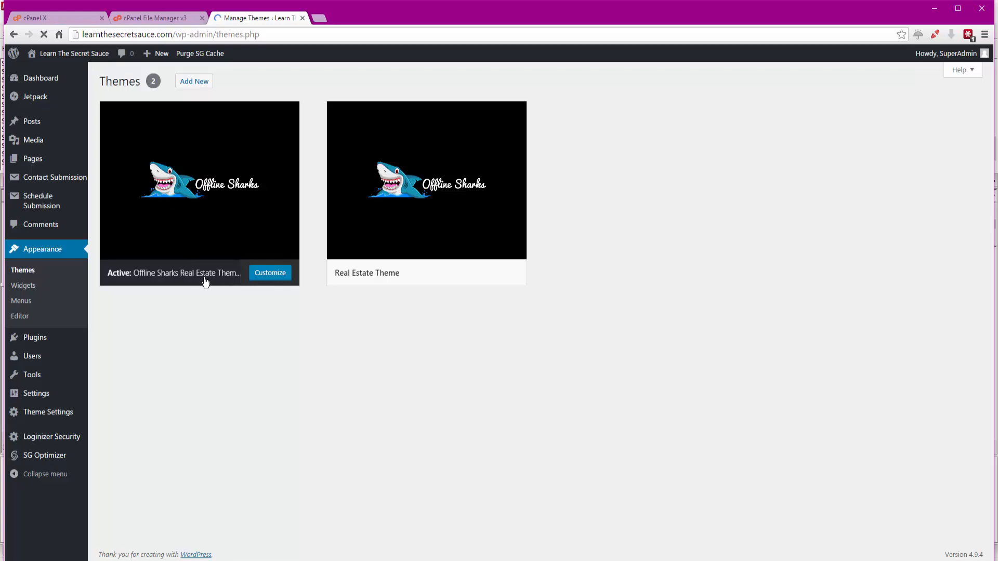
mouse_move(183, 189)
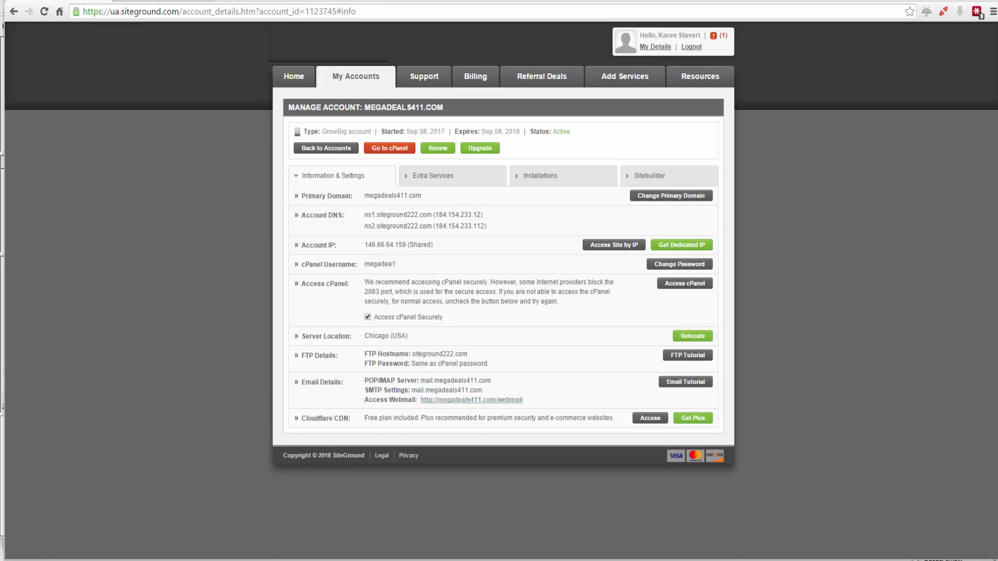
- Copy the FTP hostname siteground222.com from the FTP details of the SiteGround hosting account
mouse_move(539, 560)
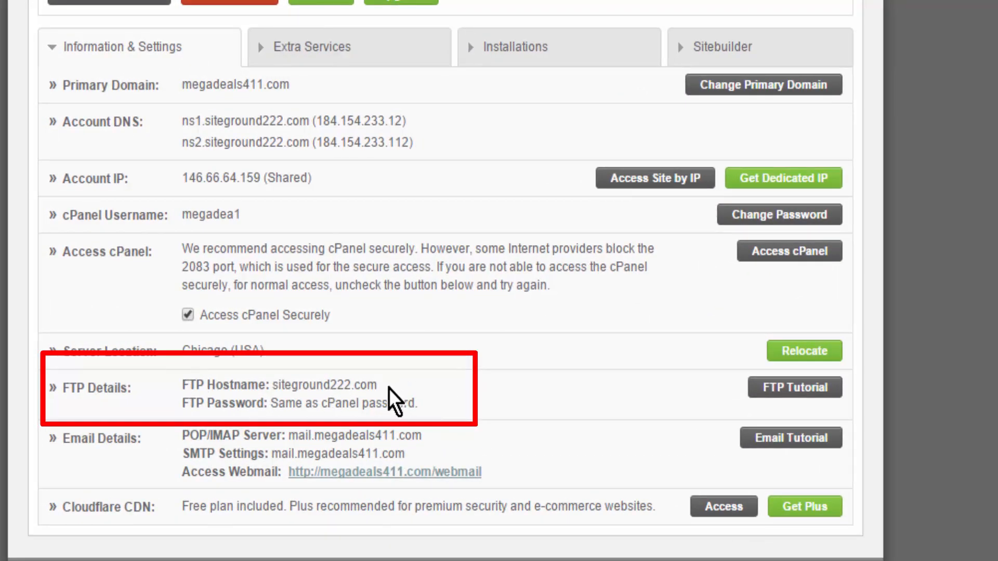
drag(376, 386, 272, 385)
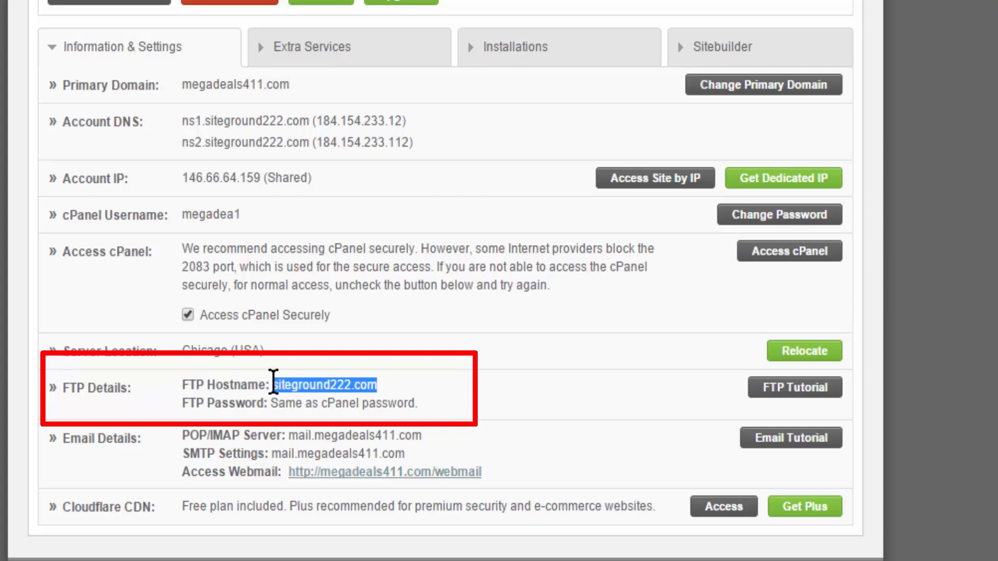
right_click(276, 384)
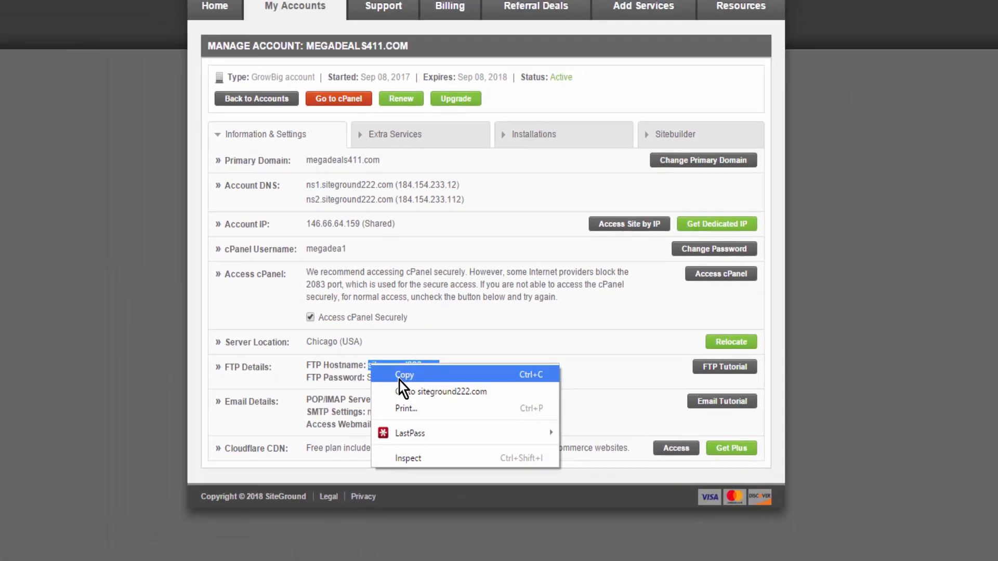
click(325, 400)
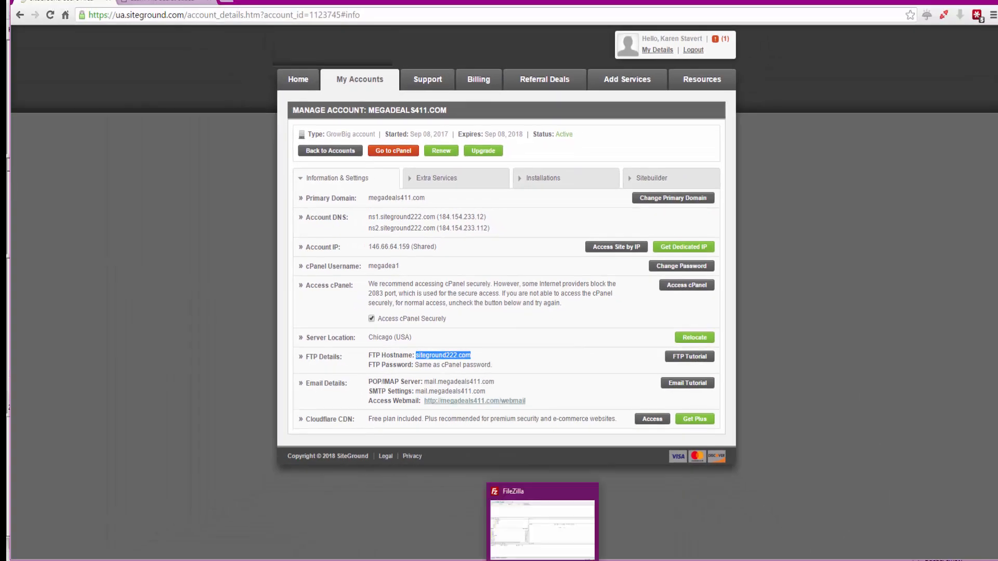
- Switch to FileZilla and add a new site entry in the Site Manager
click(542, 560)
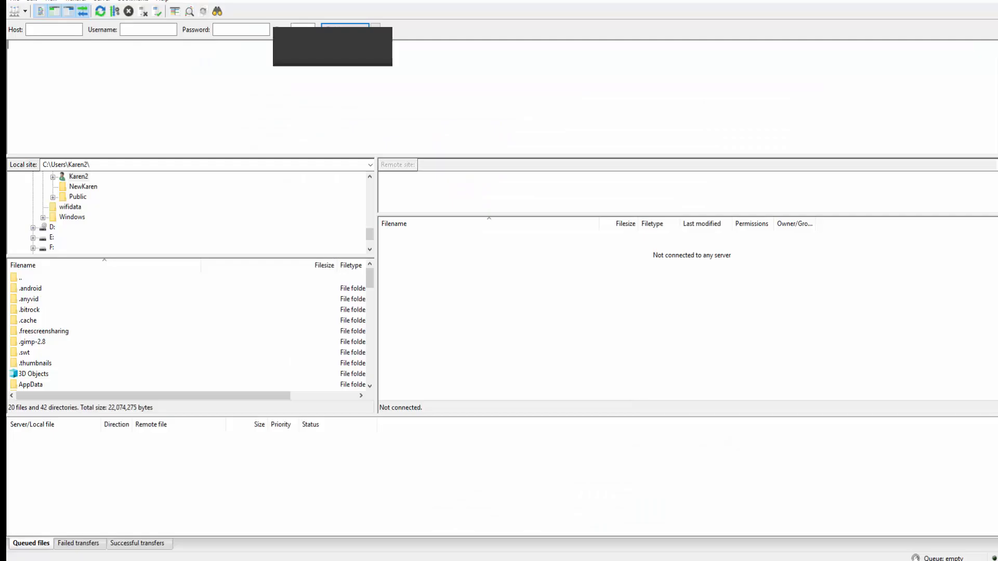
click(35, 29)
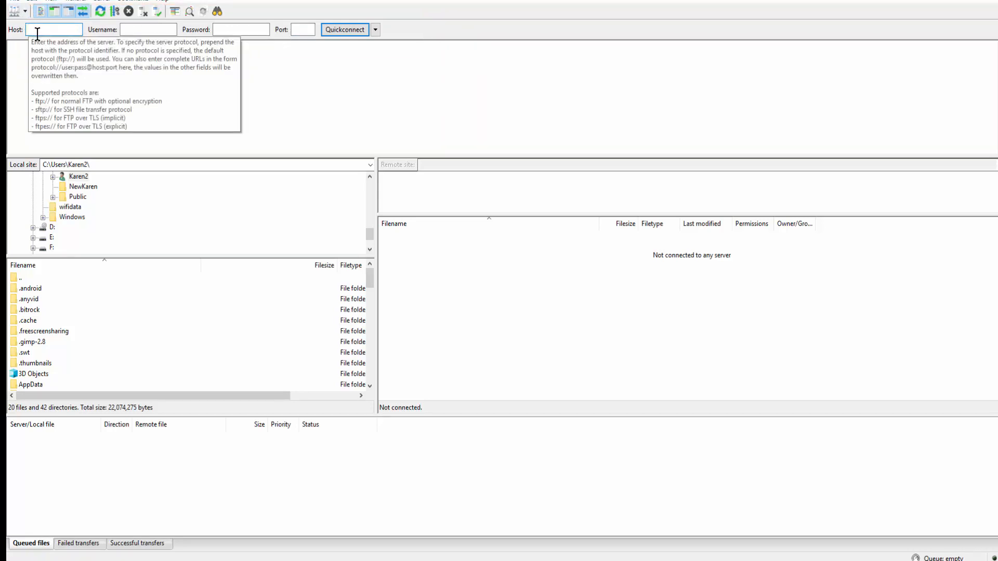
click(14, 16)
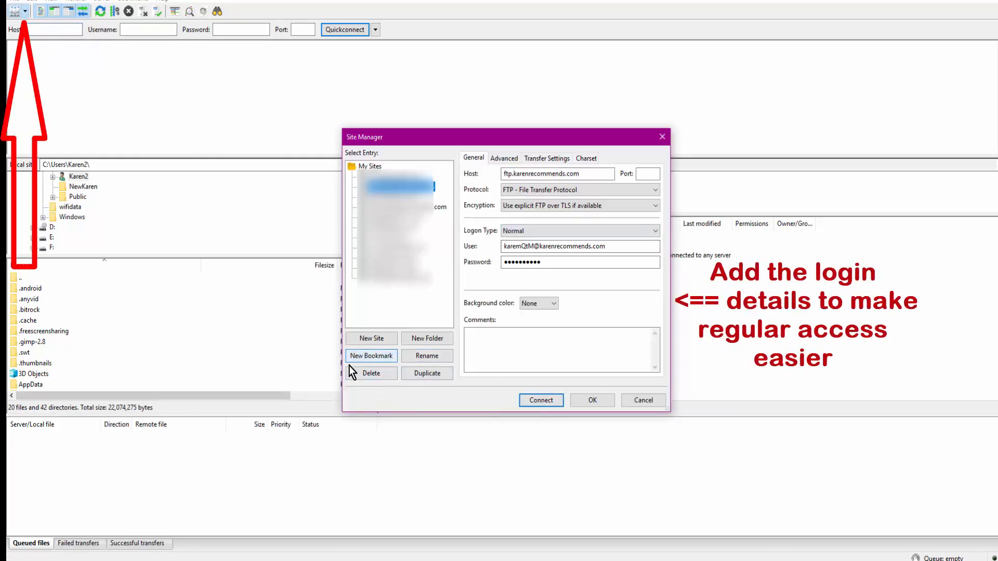
click(367, 340)
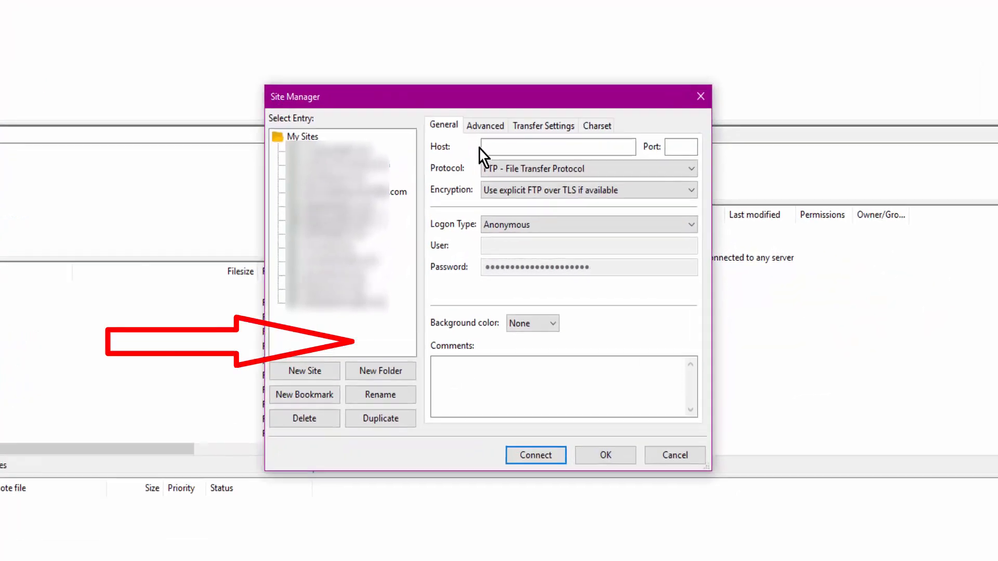
- Set the new site's host to siteground222.com and its logon type to Normal
click(508, 174)
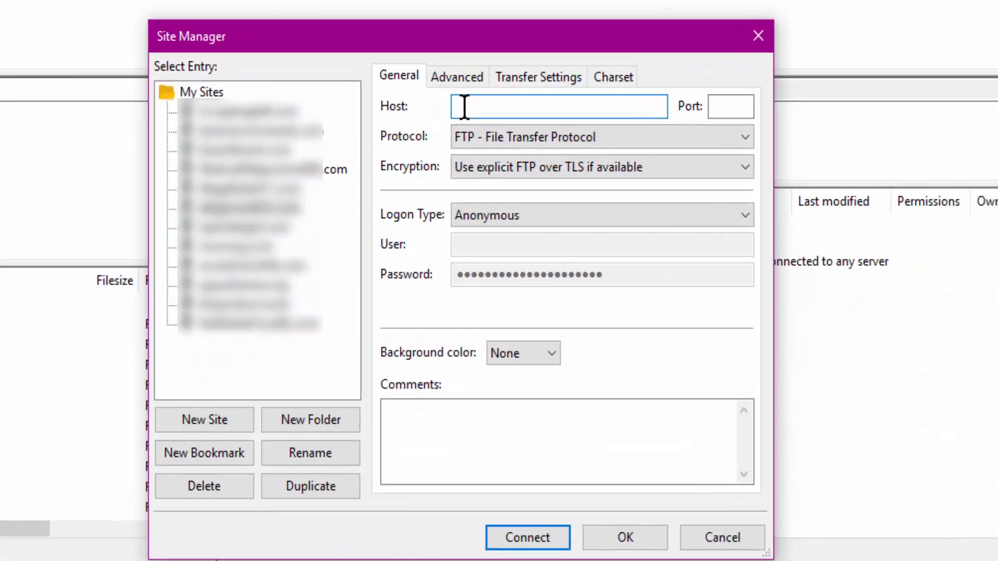
key(ctrl+v)
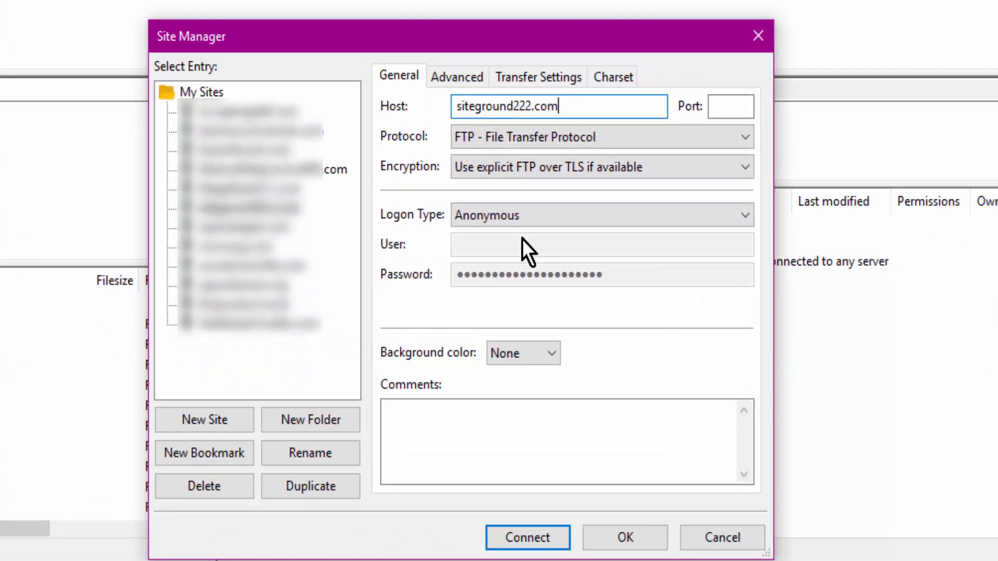
click(748, 218)
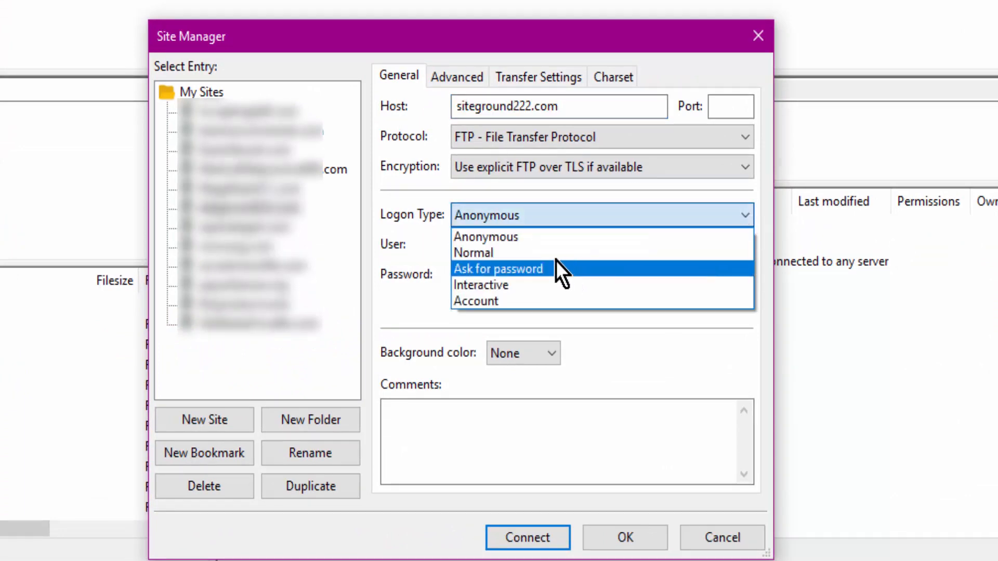
click(527, 252)
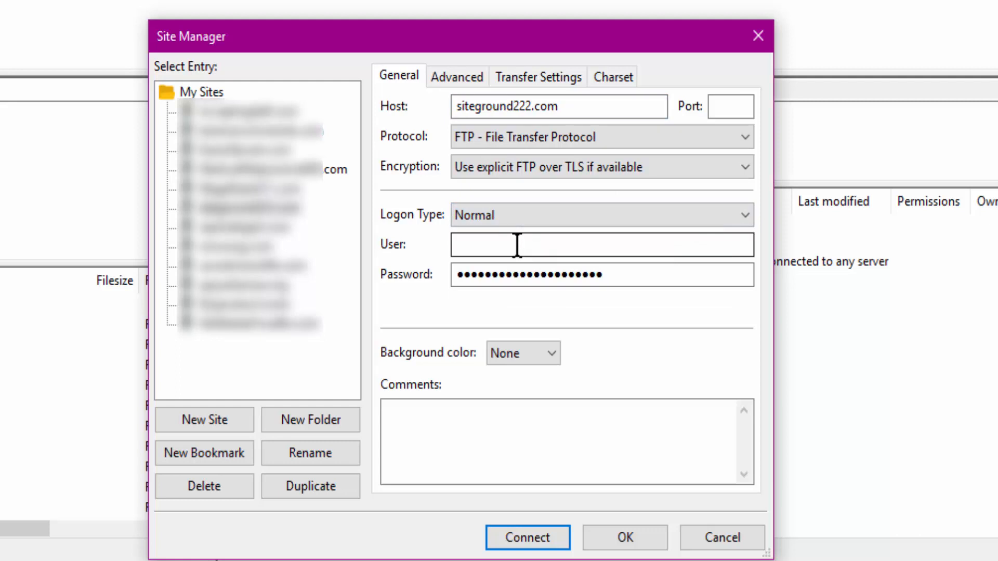
- Enter the cPanel username and the account password for the new site and connect to the server
click(517, 245)
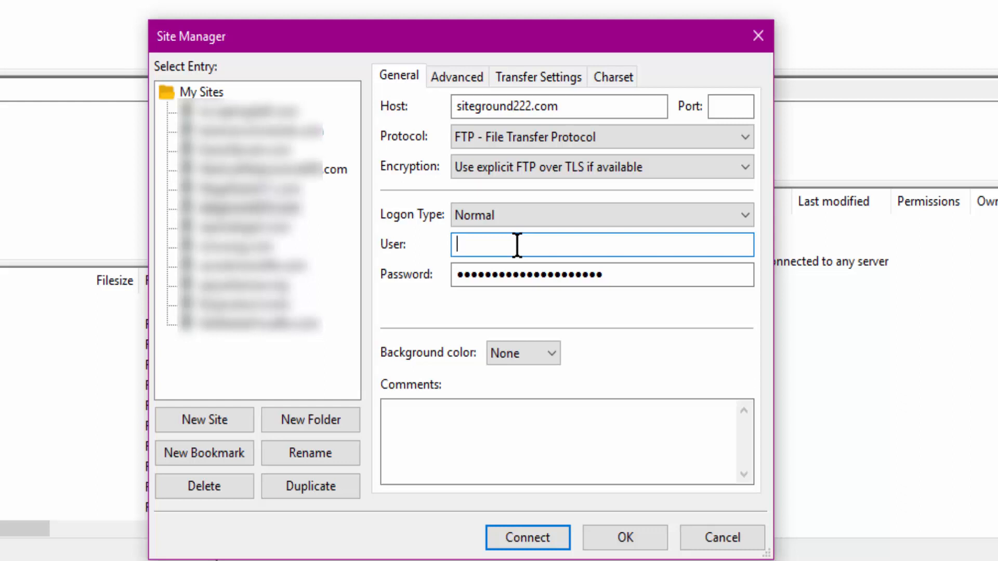
text(megadea1)
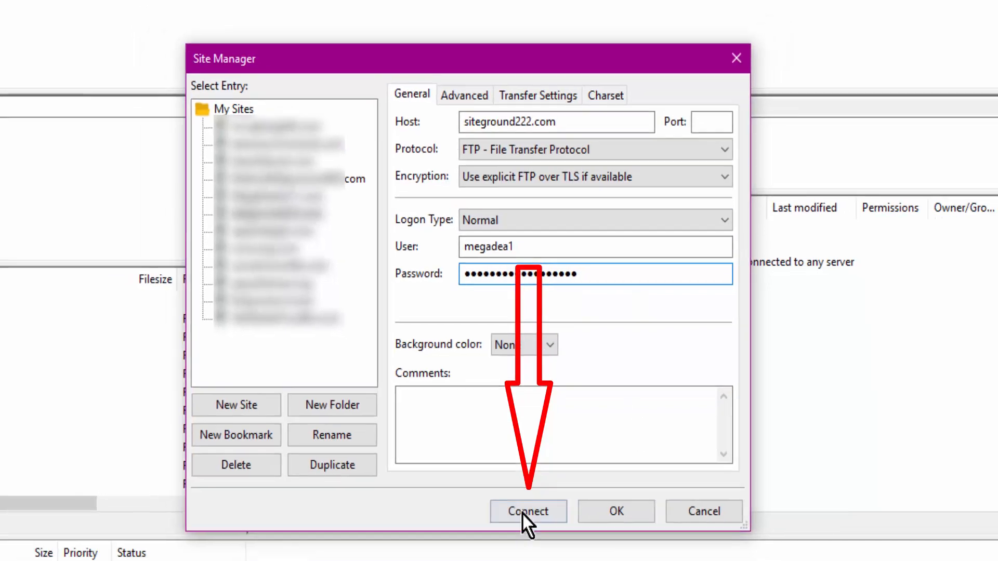
click(523, 514)
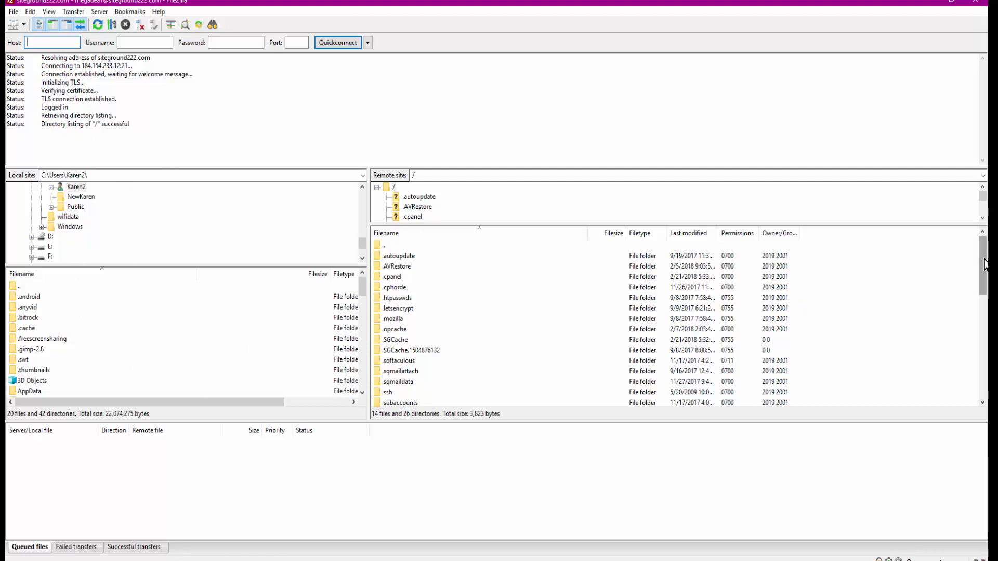
- Open the remote folder public_html/learnthesecretsauce.com on the connected server
drag(984, 267, 982, 293)
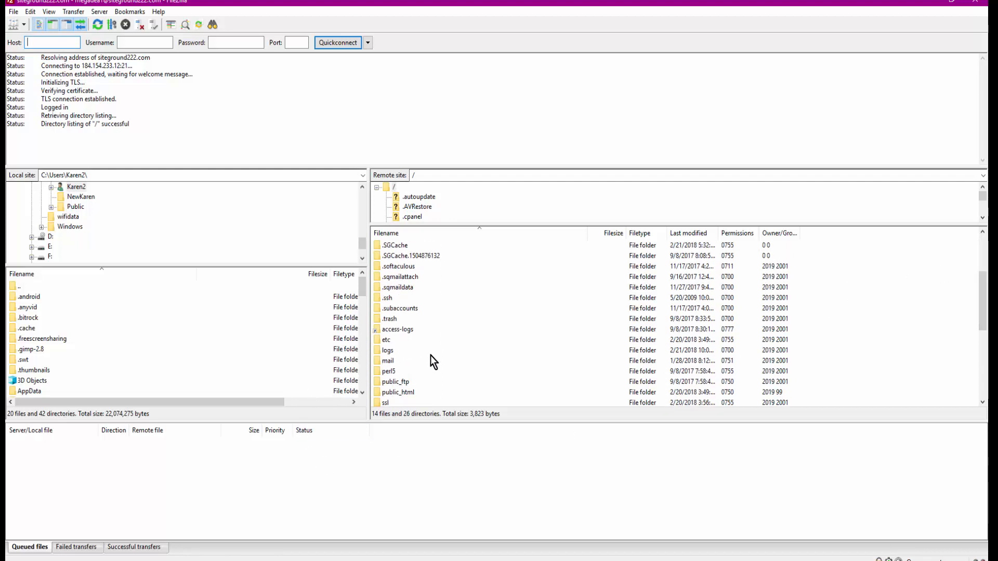
scroll(430, 356, down, 1)
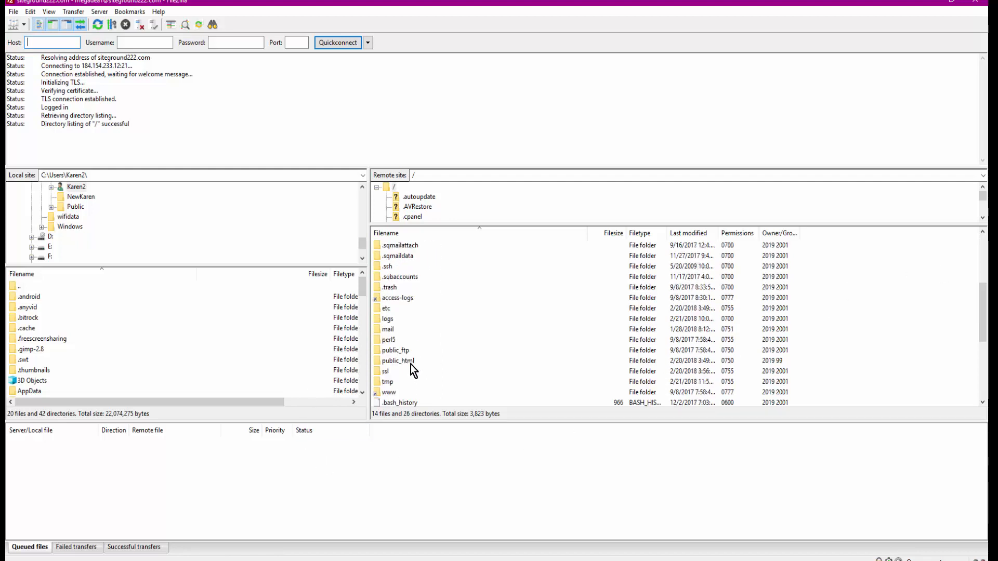
double_click(376, 362)
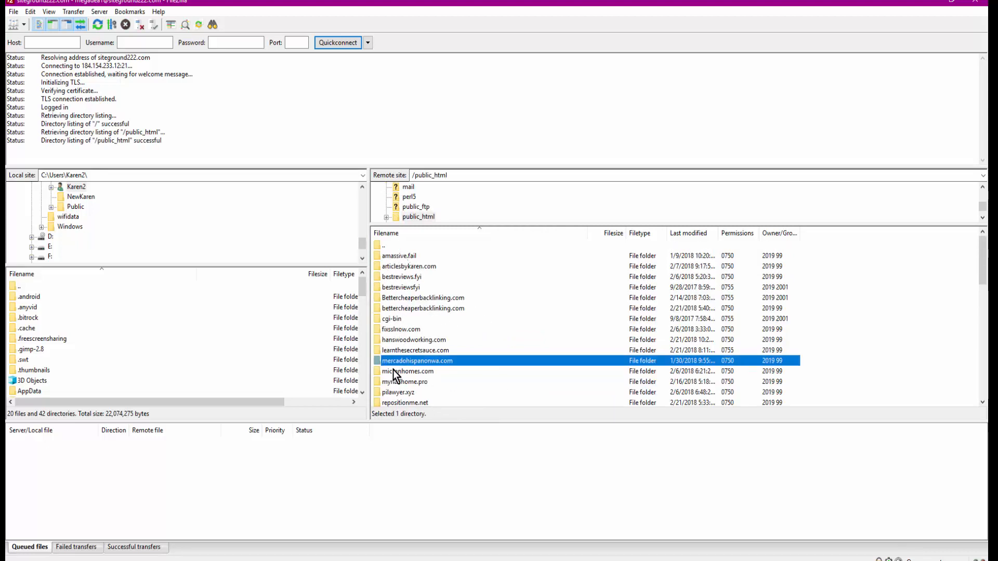
scroll(413, 353, down, 2)
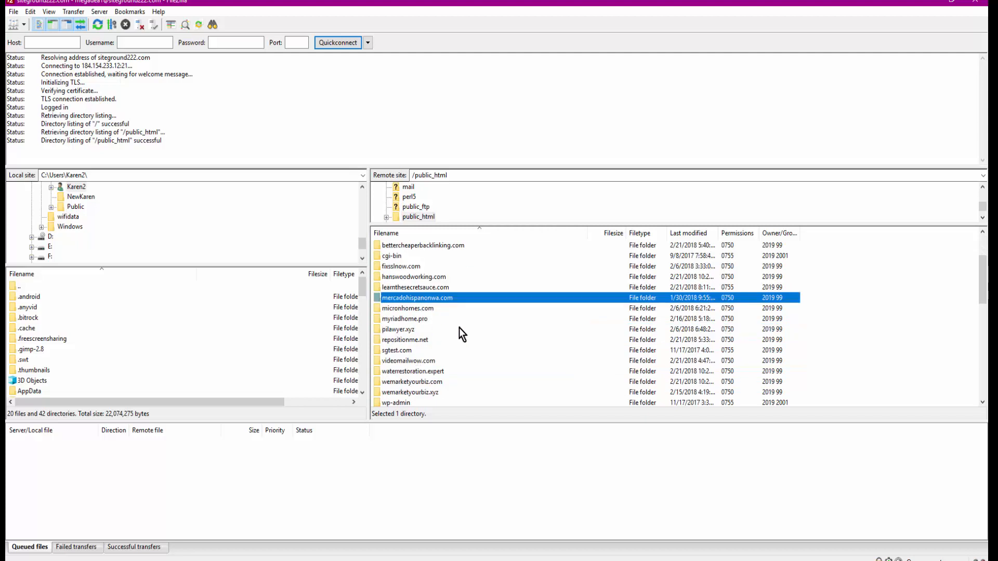
double_click(377, 287)
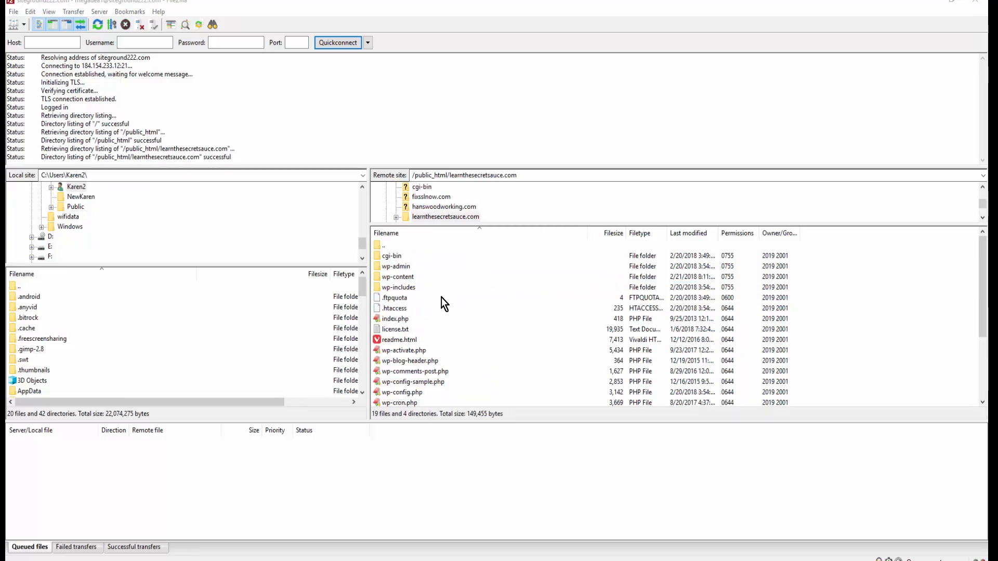
- Open the remote folder wp-content/themes and the local folder Google Drive\Sharks\Single-Property-Theme
double_click(378, 278)
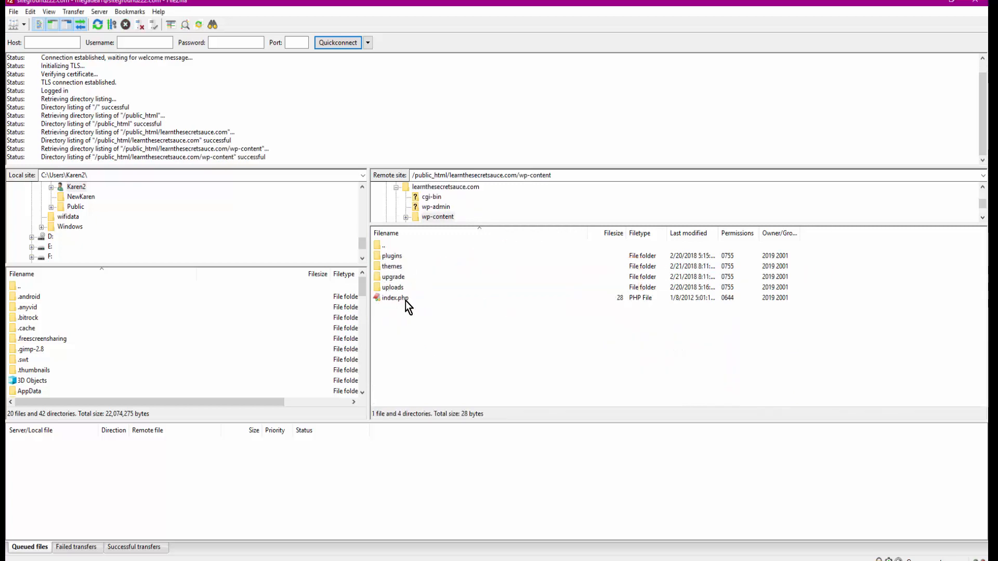
double_click(376, 266)
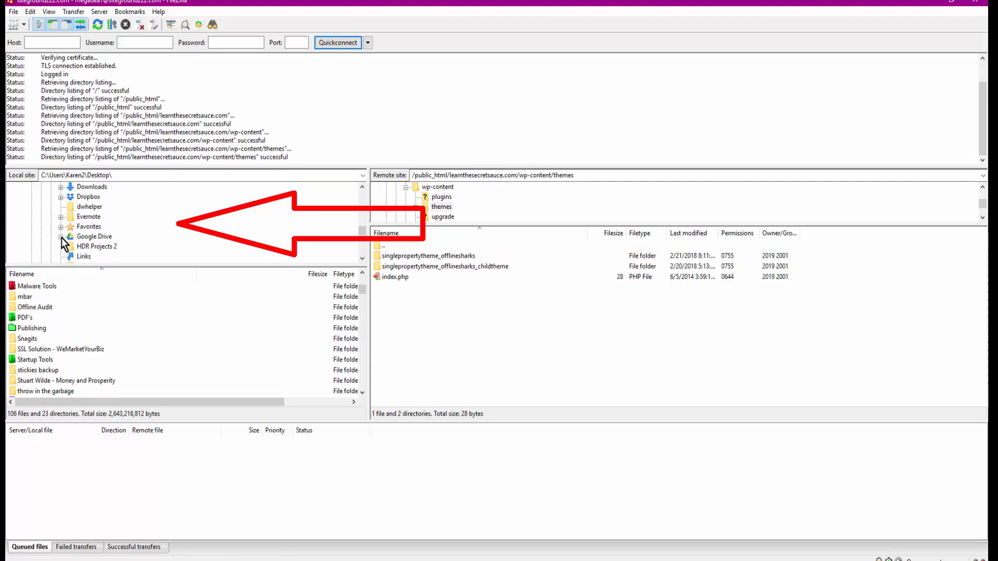
scroll(59, 237, down, 2)
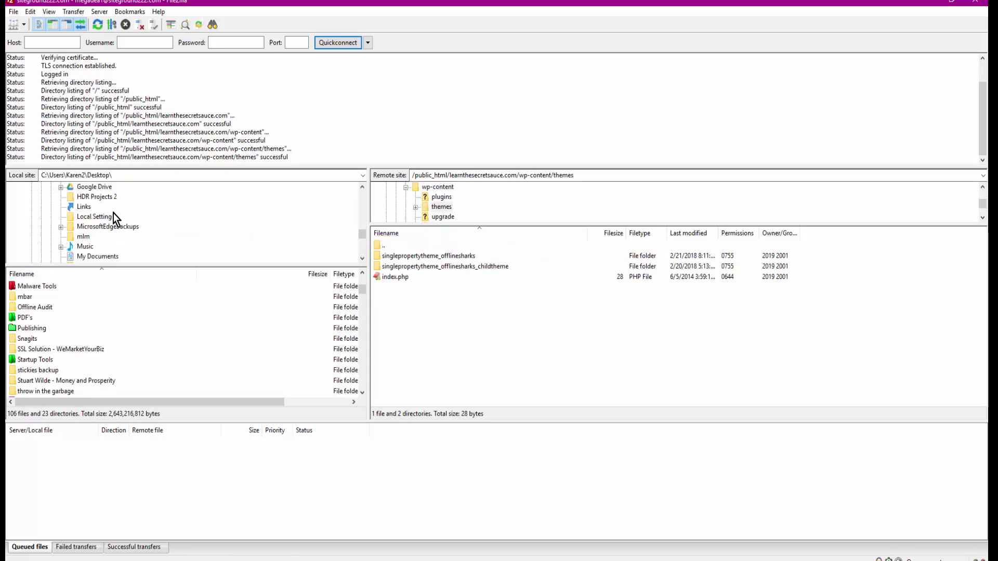
click(61, 188)
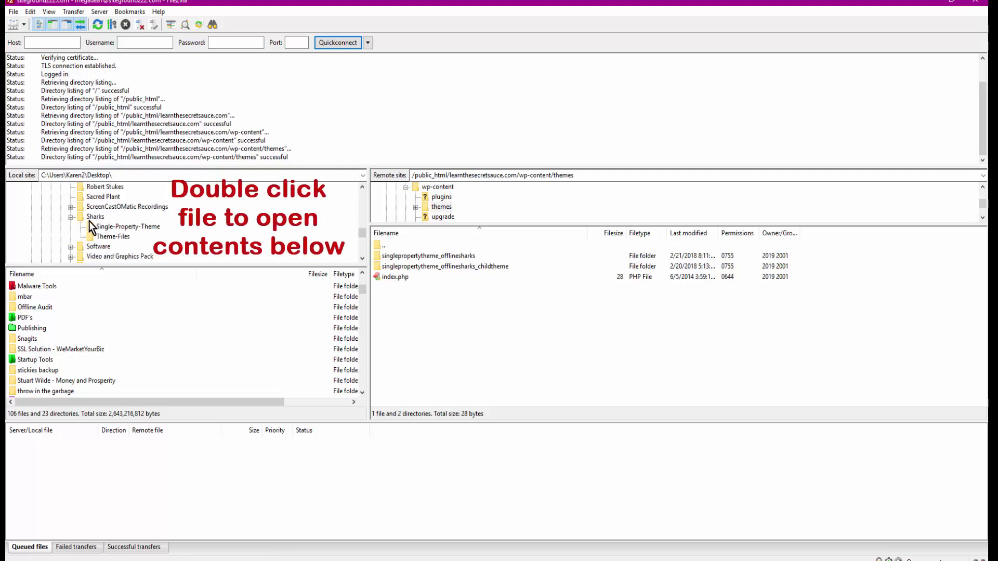
click(90, 224)
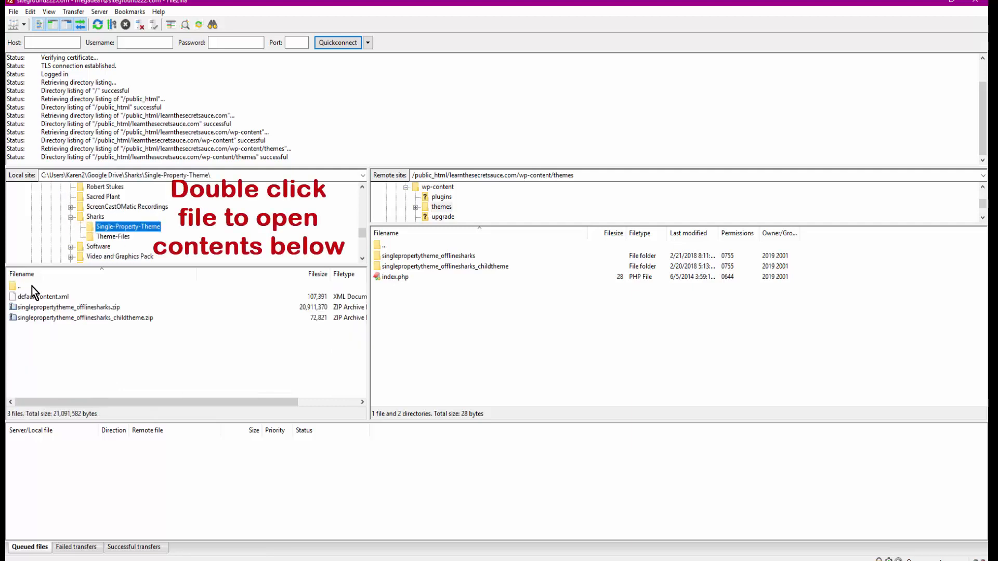
- Upload singlepropertytheme_offlinesharks.zip from the local folder to the remote themes folder, and make the file lists slightly taller
click(13, 308)
drag(13, 308, 426, 335)
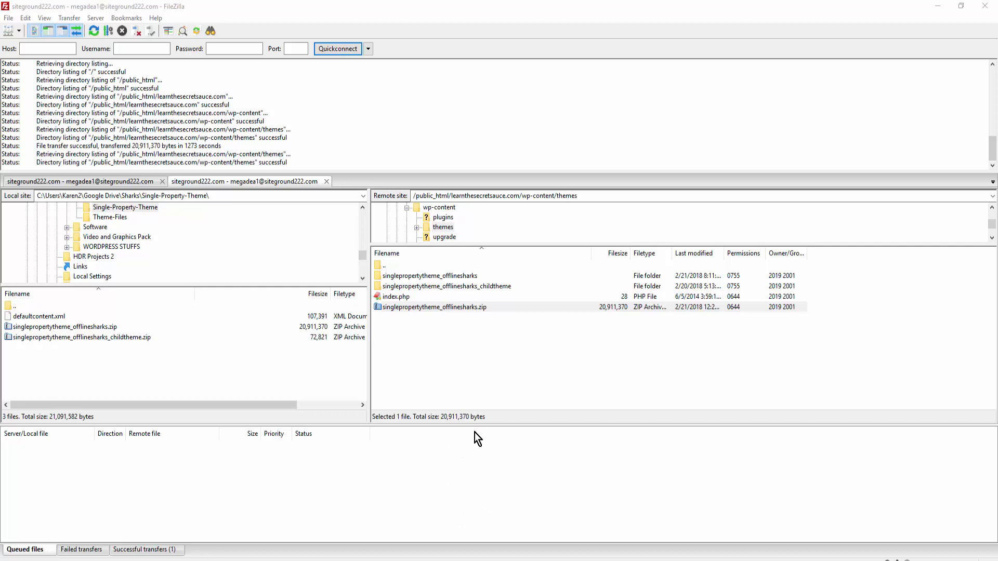
drag(474, 422, 478, 455)
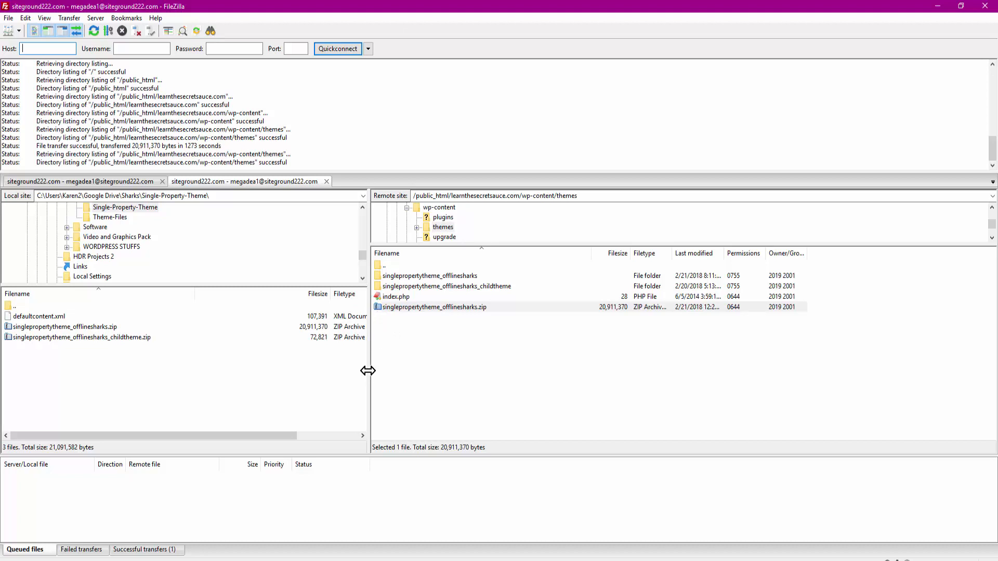
drag(369, 371, 369, 370)
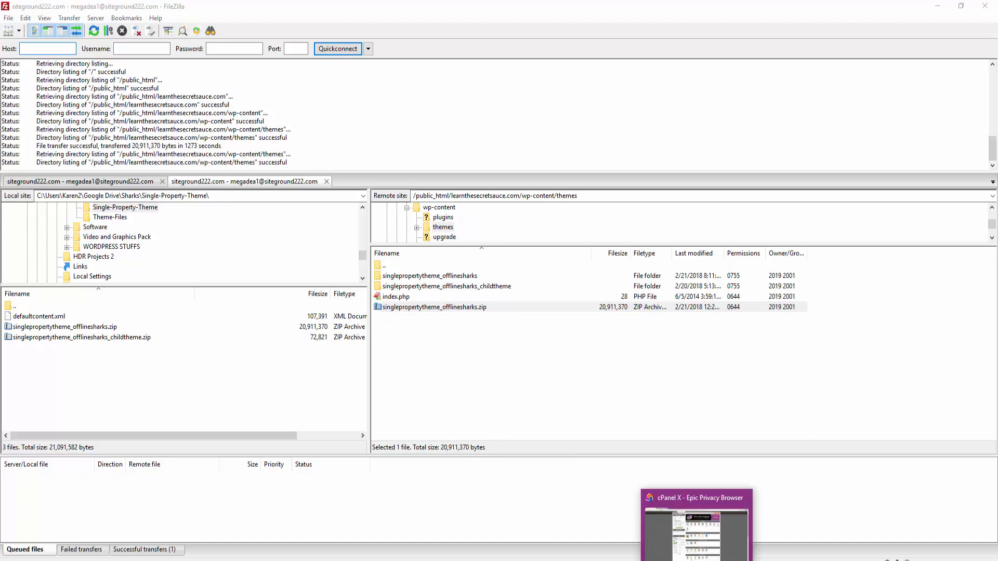
- Switch to cPanel in the Epic Privacy Browser and open the File Manager from its Files section
click(697, 558)
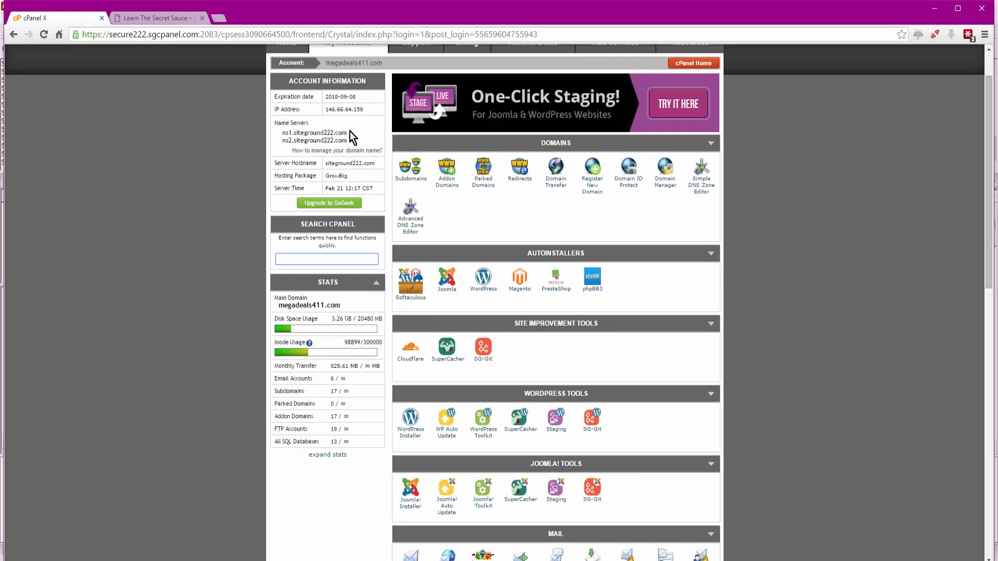
scroll(554, 236, down, 1)
scroll(554, 236, down, 2)
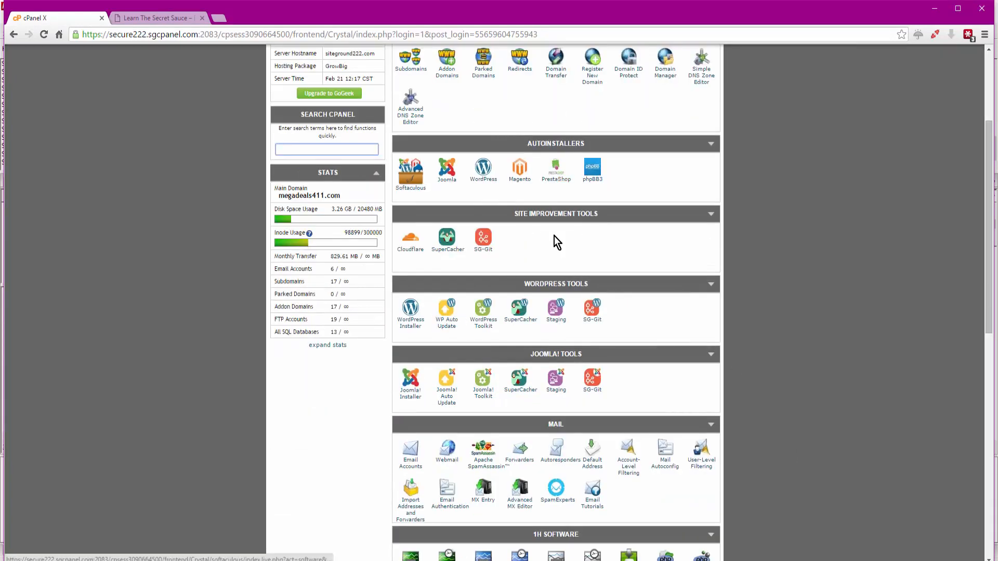
scroll(554, 236, down, 3)
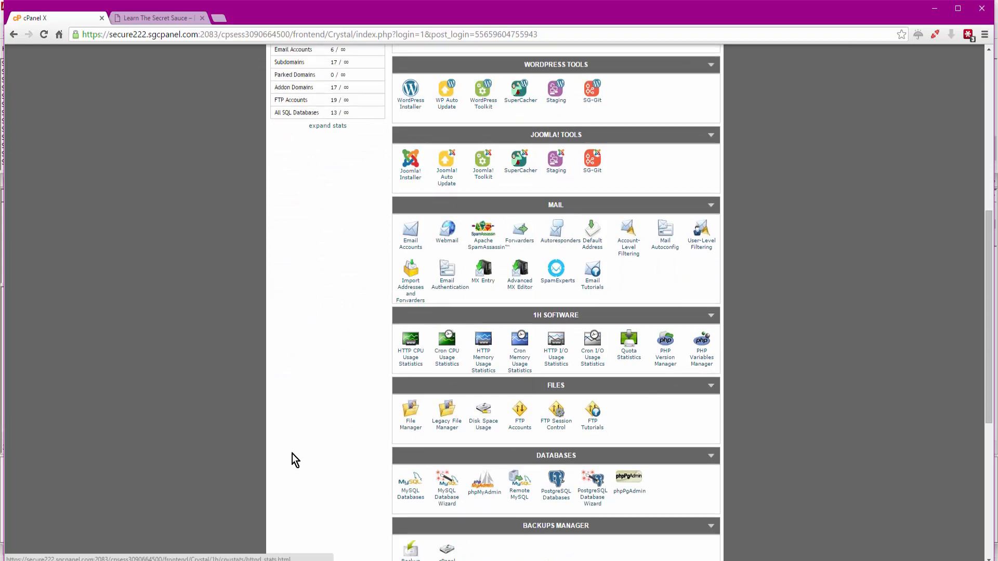
click(409, 423)
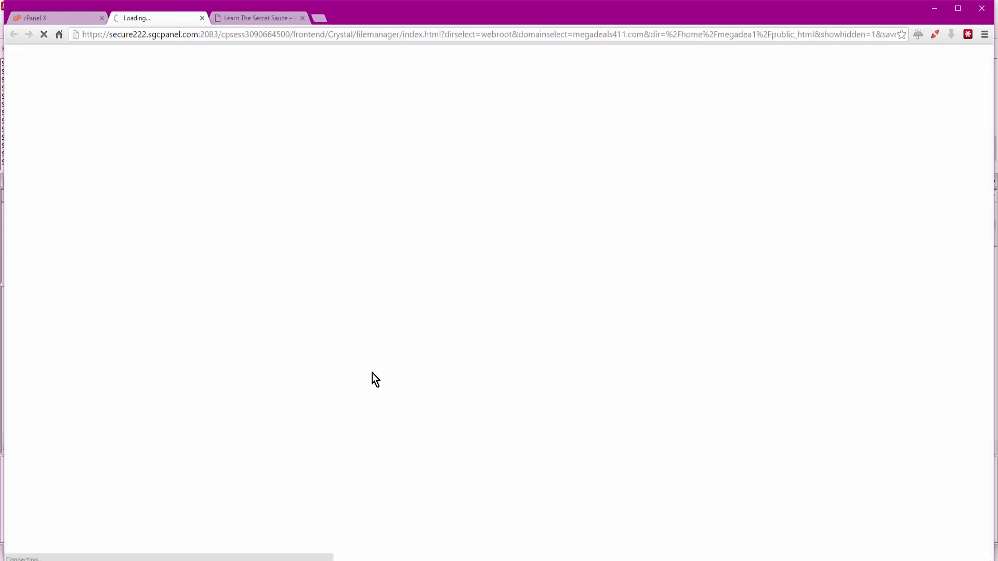